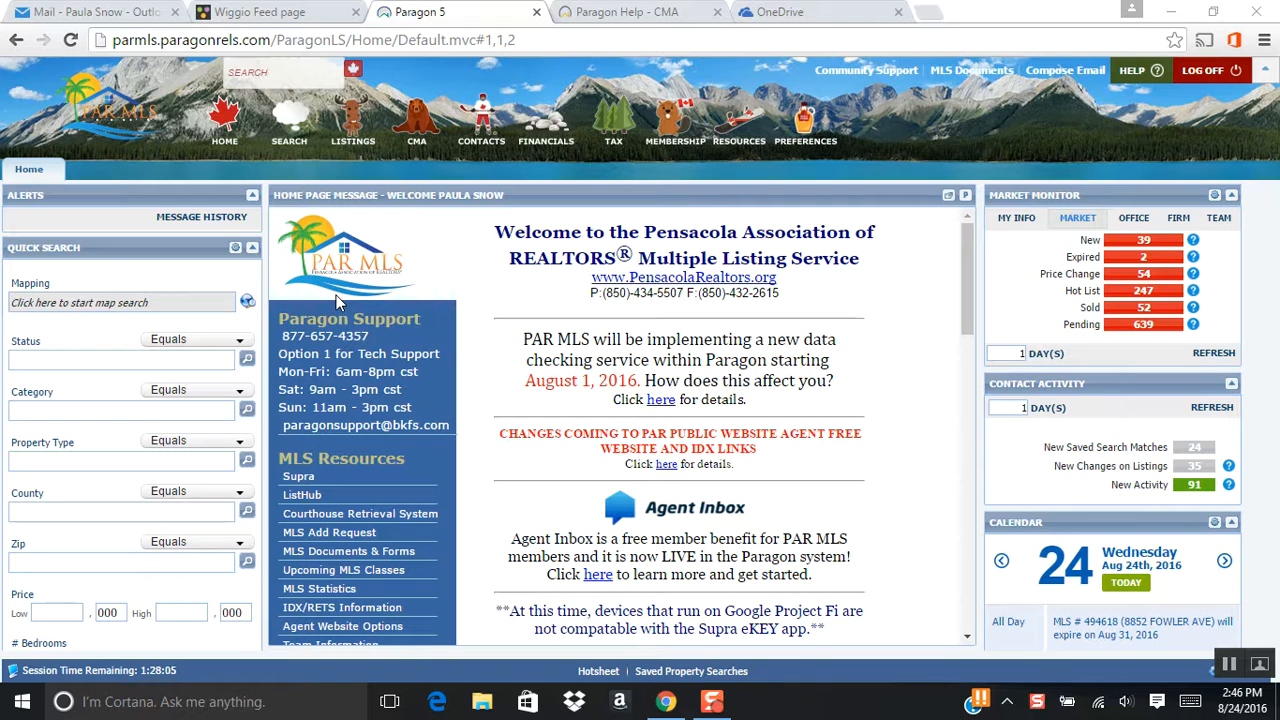
# Start a new Residential search and clear all criteria left from the previous search.
pyautogui.click(289, 117)
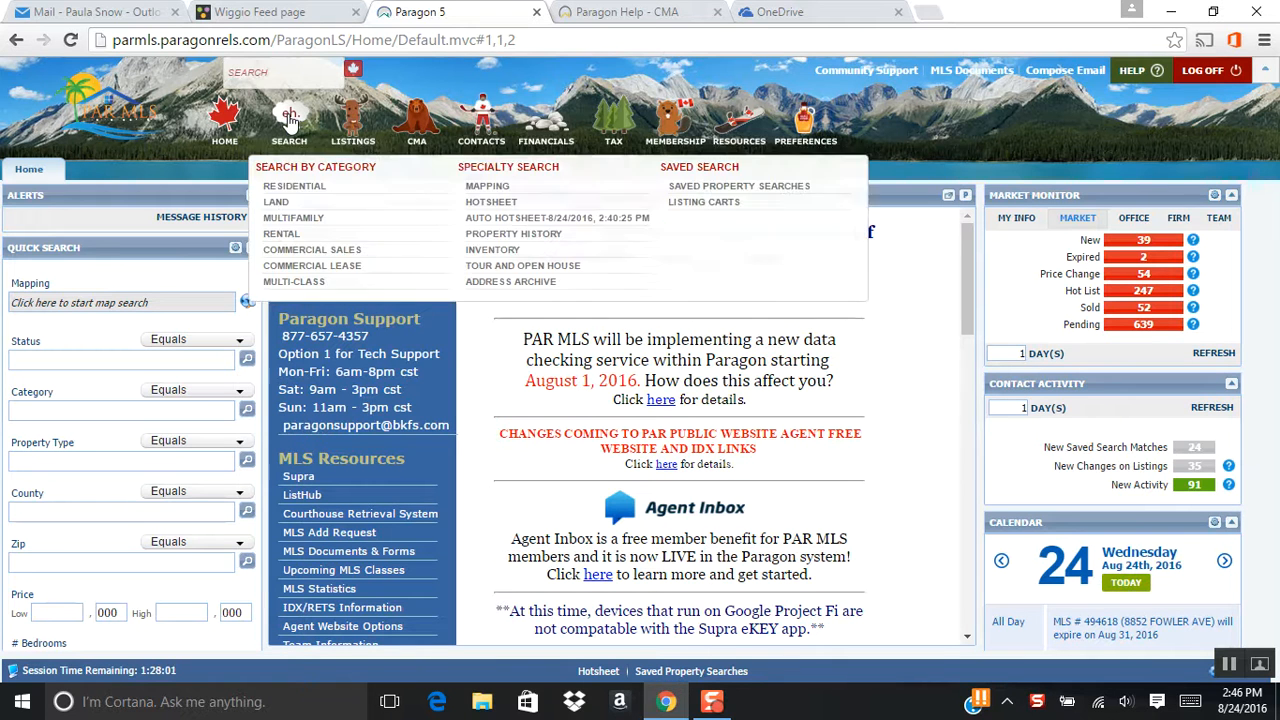
pyautogui.click(298, 188)
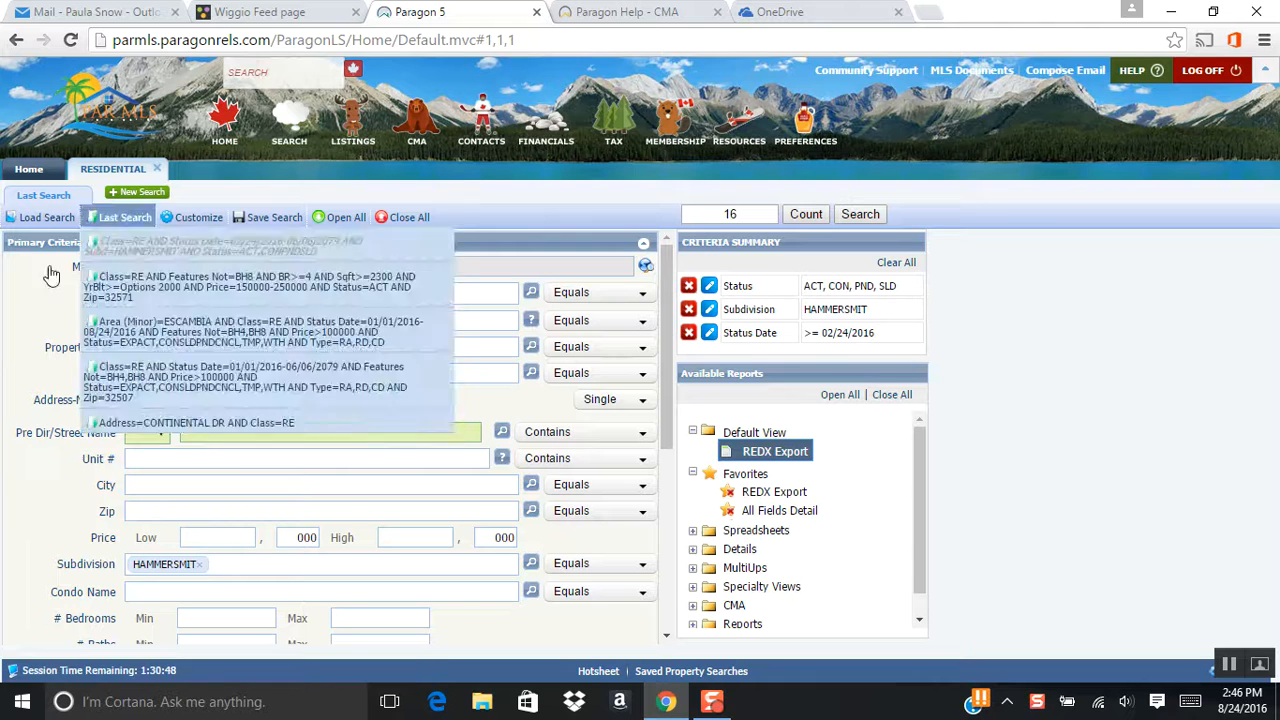
pyautogui.click(896, 263)
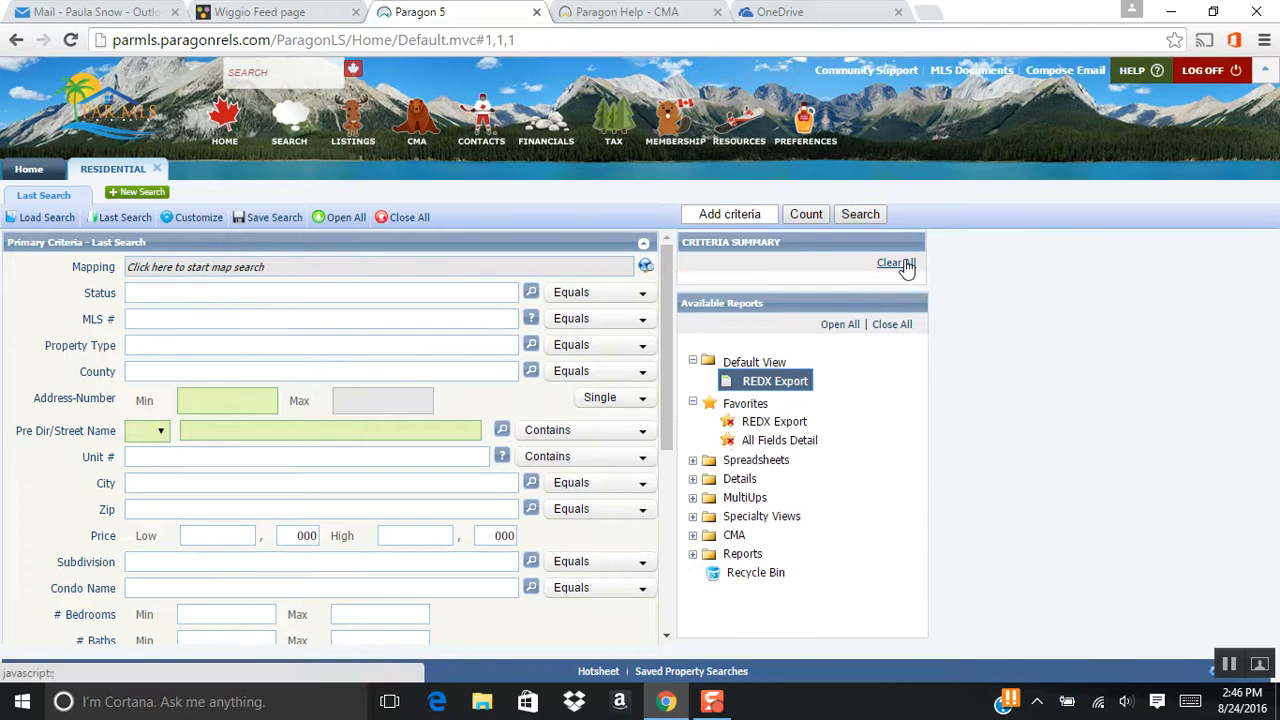
# Set the Status criteria to ACT, CON, PND and SLD.
pyautogui.click(175, 293)
pyautogui.write('act')
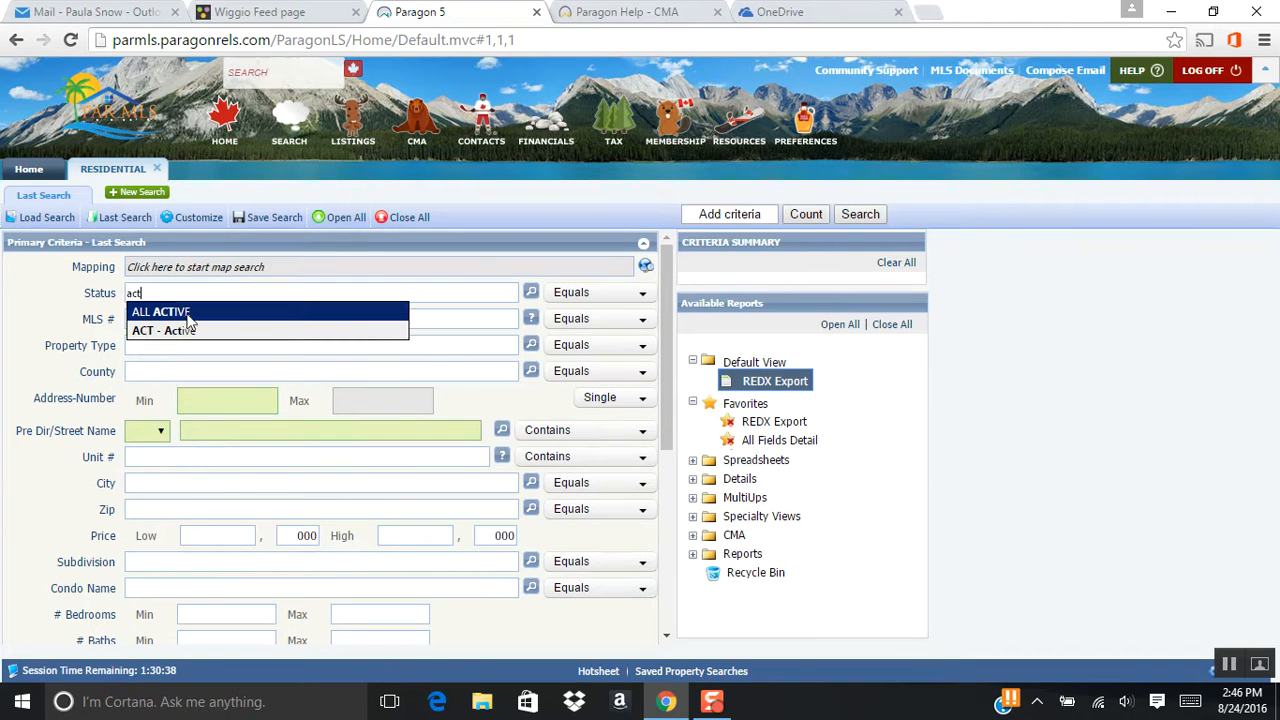
pyautogui.click(191, 332)
pyautogui.write('con')
pyautogui.press('Return')
pyautogui.write('pnd')
pyautogui.press('Return')
pyautogui.write('sld')
pyautogui.press('Return')
# Restrict Subdivision to BRENTWOOD and expand the Dates Criteria section.
pyautogui.scroll(-1, 201, 365)
pyautogui.scroll(-1, 201, 365)
pyautogui.click(159, 474)
pyautogui.write('brentw')
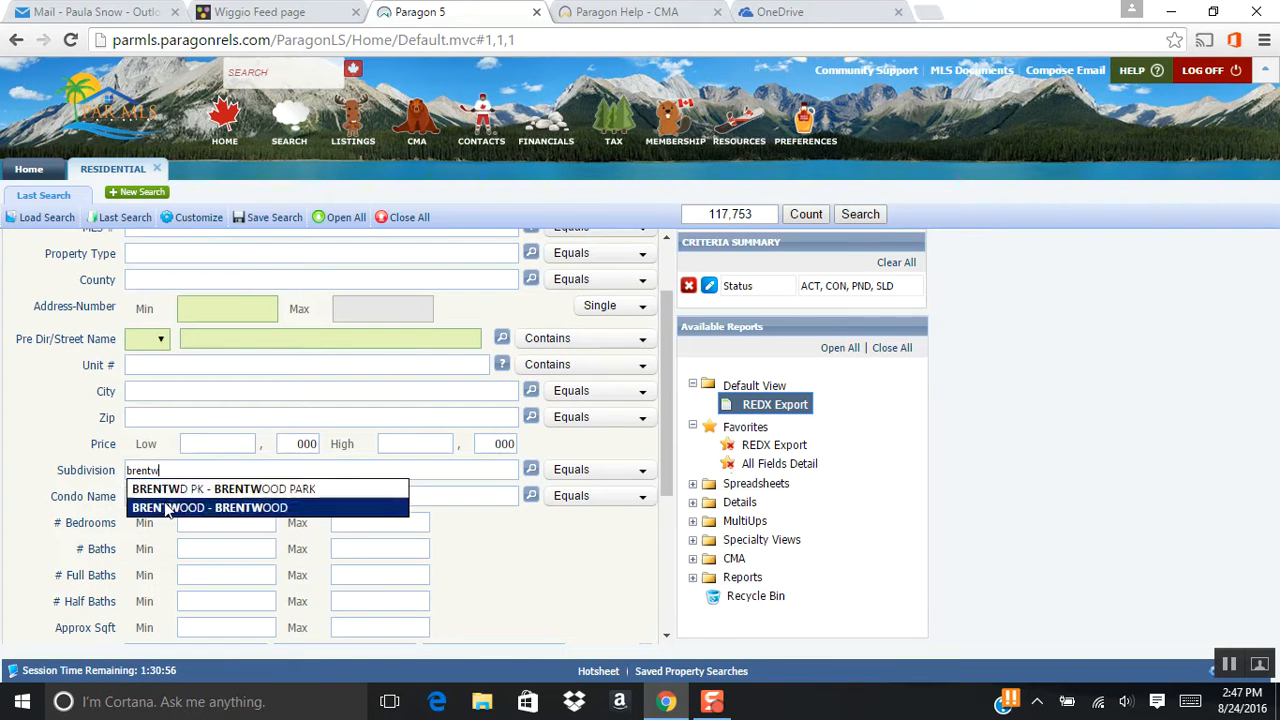
pyautogui.click(167, 507)
pyautogui.scroll(-5, 535, 563)
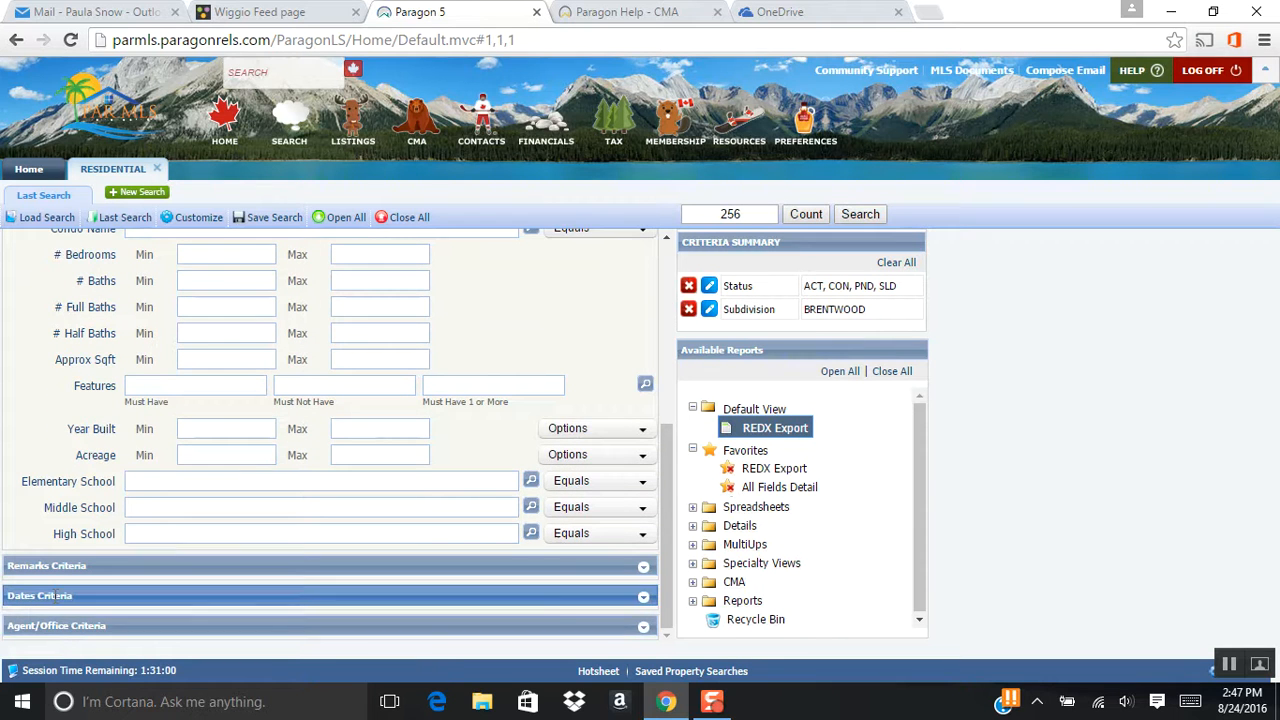
pyautogui.click(140, 596)
pyautogui.scroll(-5, 150, 576)
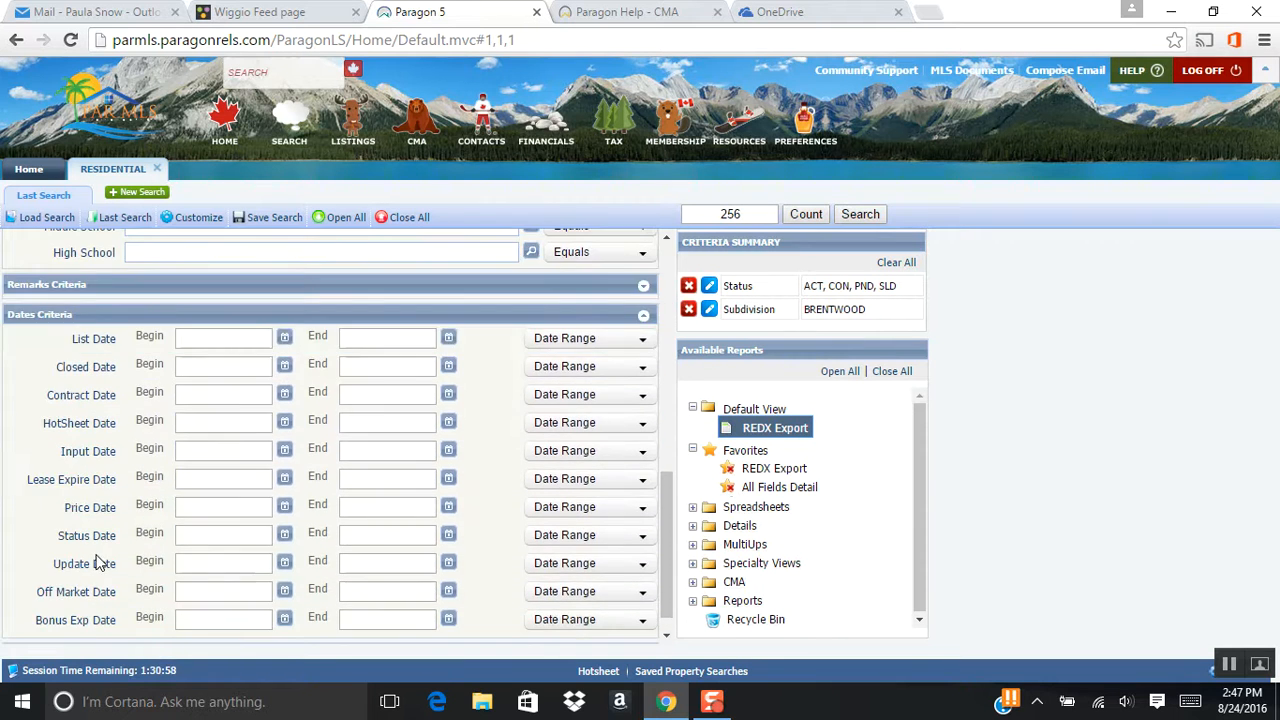
# Set the Status Date start to 02/24/2016 using the calendar, narrowing matches to 20.
pyautogui.click(285, 536)
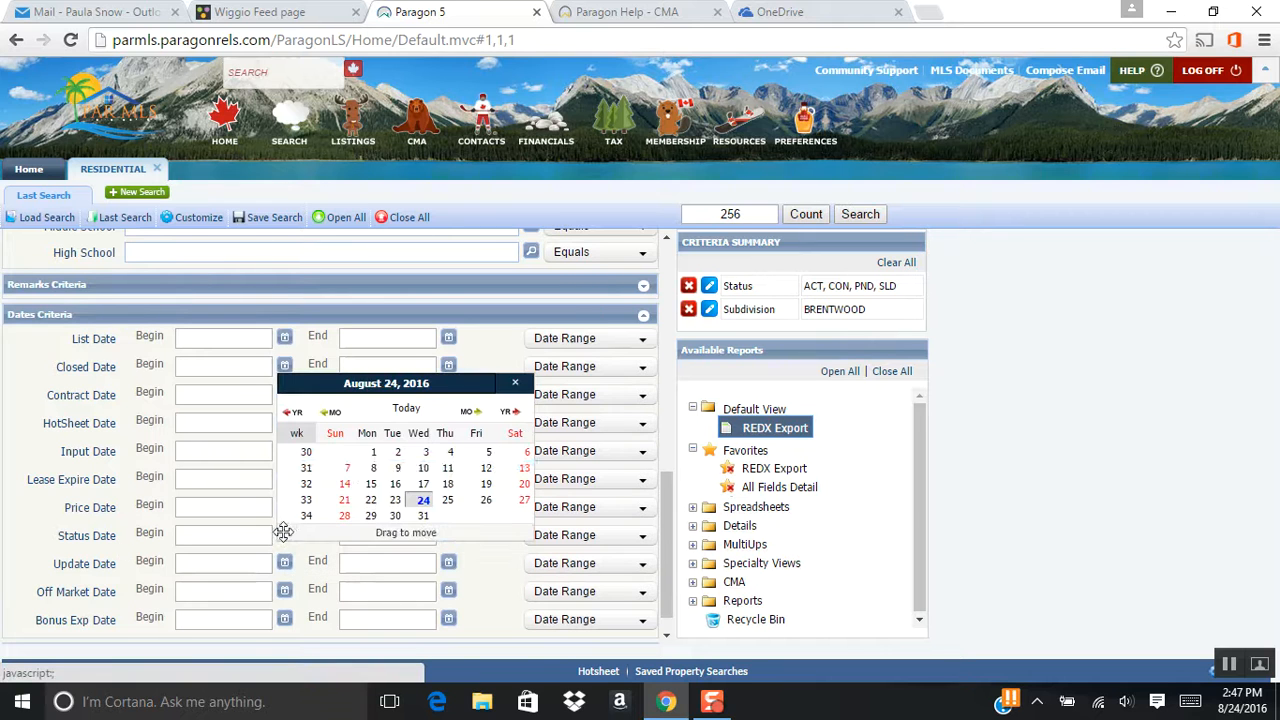
pyautogui.click(337, 412)
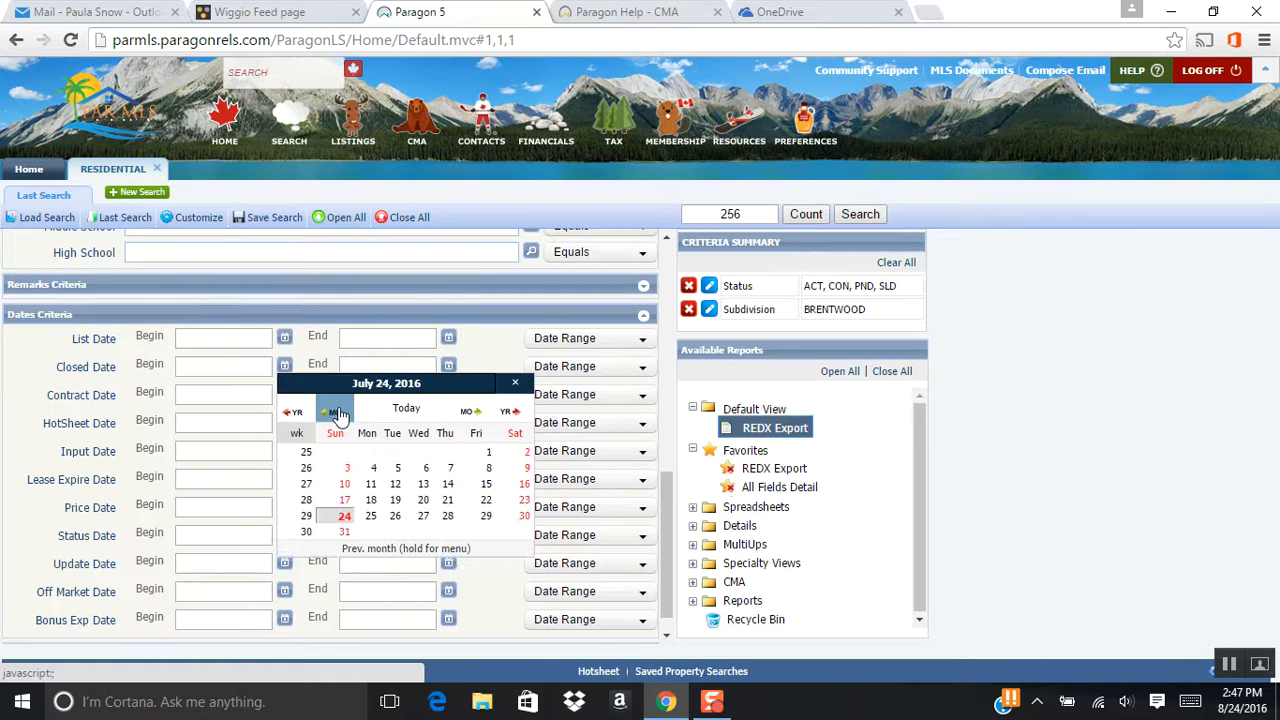
pyautogui.click(337, 412)
pyautogui.click(337, 412)
pyautogui.click(337, 412)
pyautogui.click(337, 412)
pyautogui.click(337, 412)
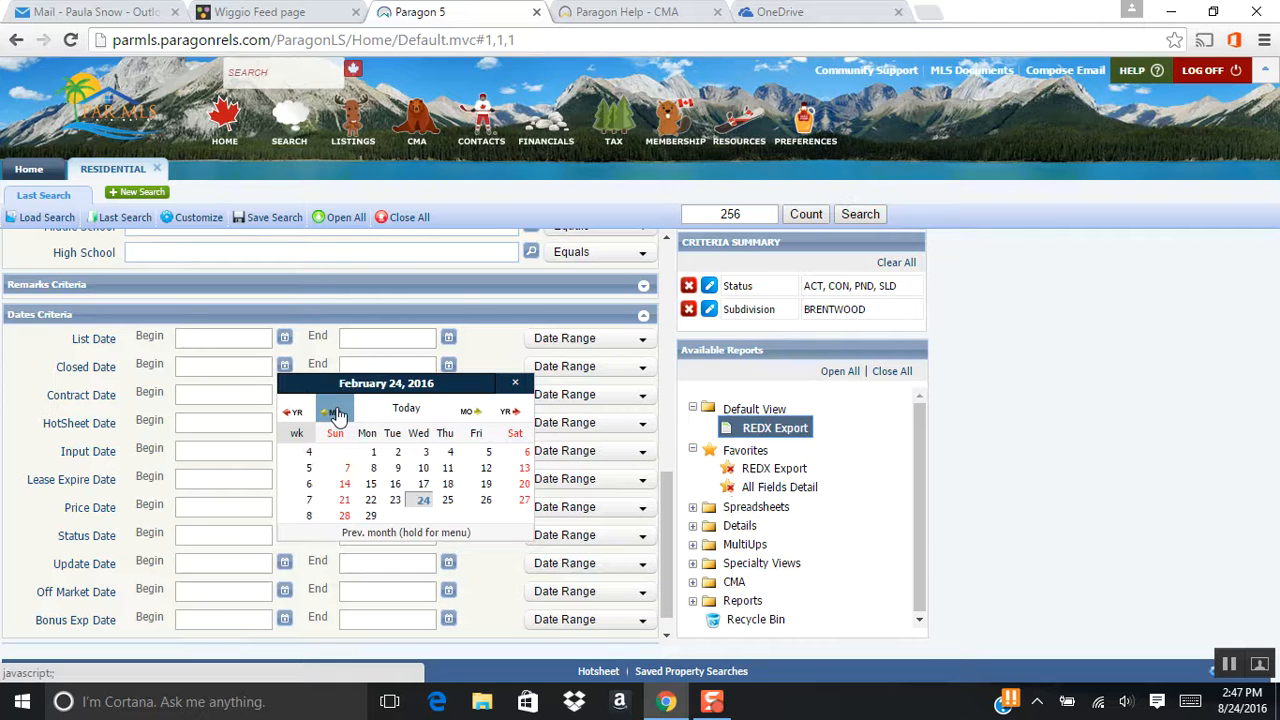
pyautogui.click(420, 500)
pyautogui.scroll(10, 489, 490)
pyautogui.scroll(1, 489, 490)
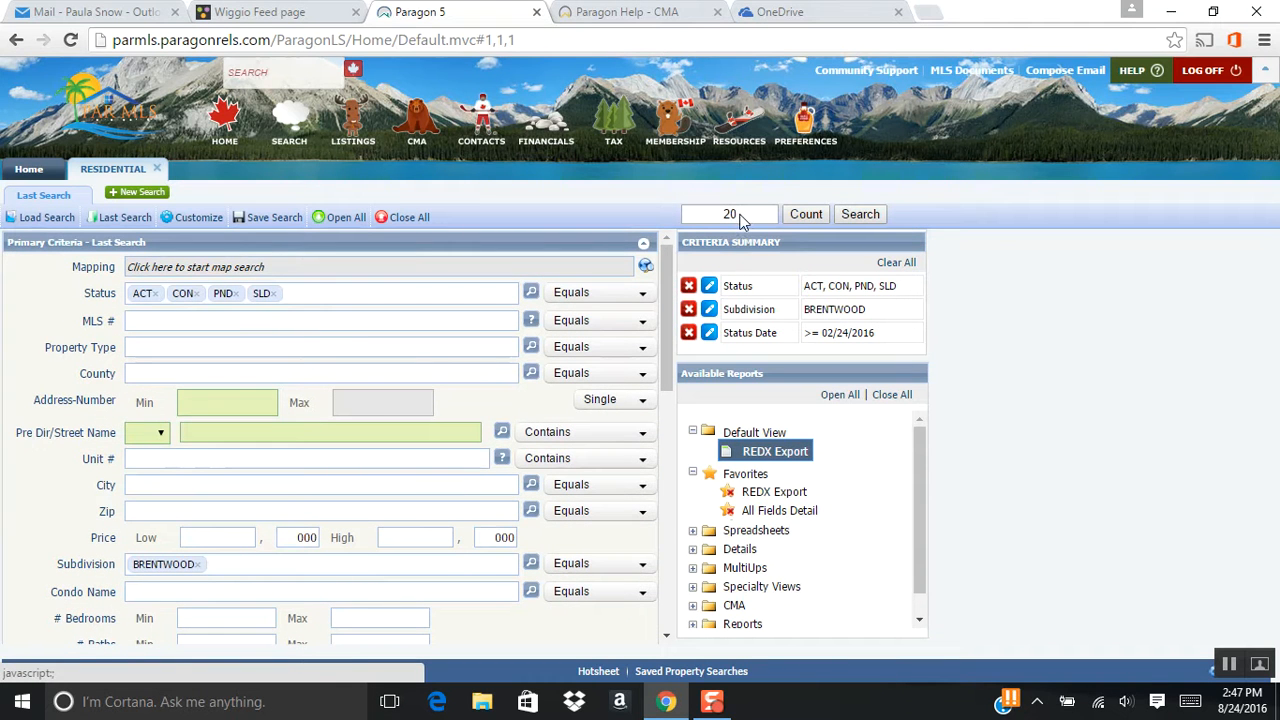
# Run the search and sort the 20 resulting listings by Status.
pyautogui.click(862, 215)
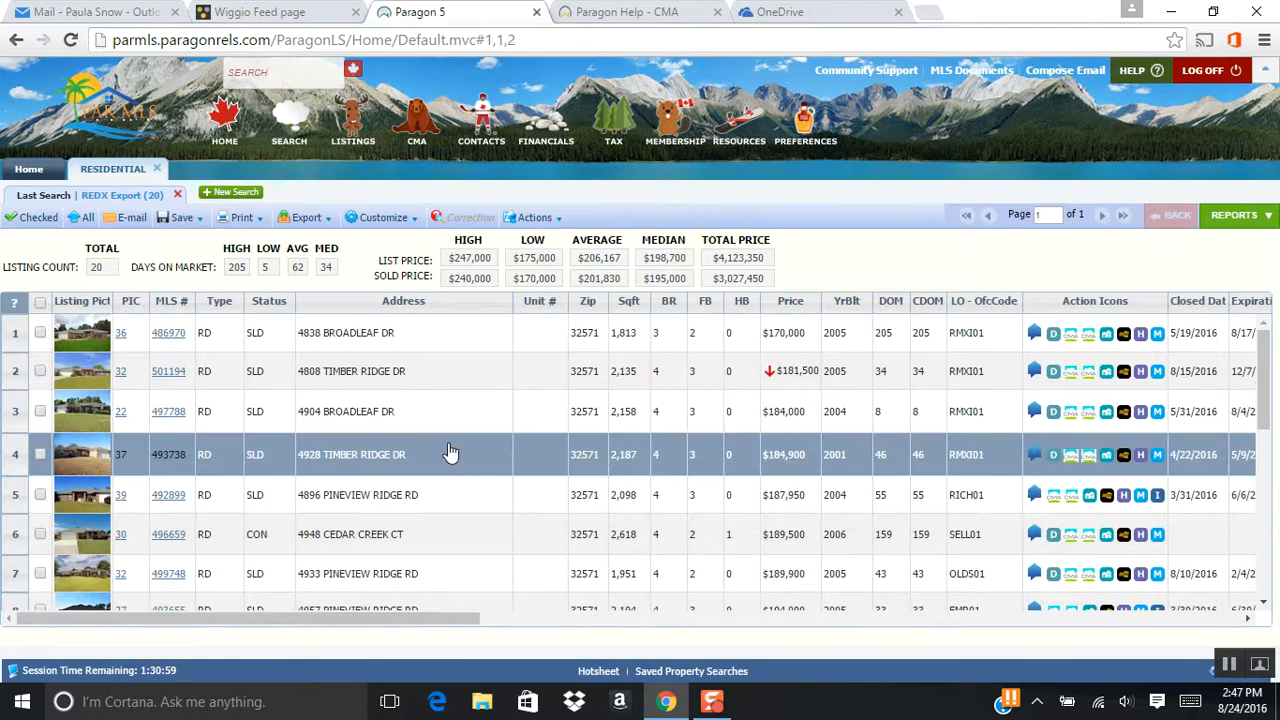
pyautogui.click(268, 306)
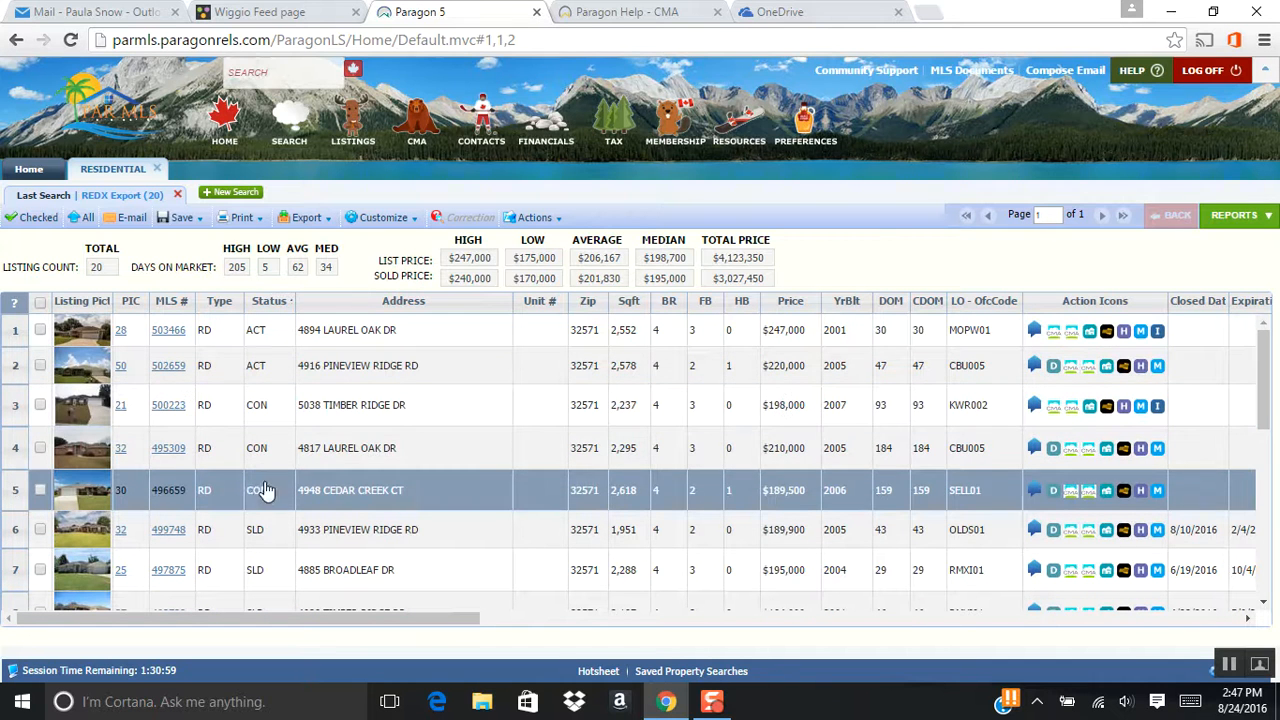
pyautogui.scroll(-2, 278, 500)
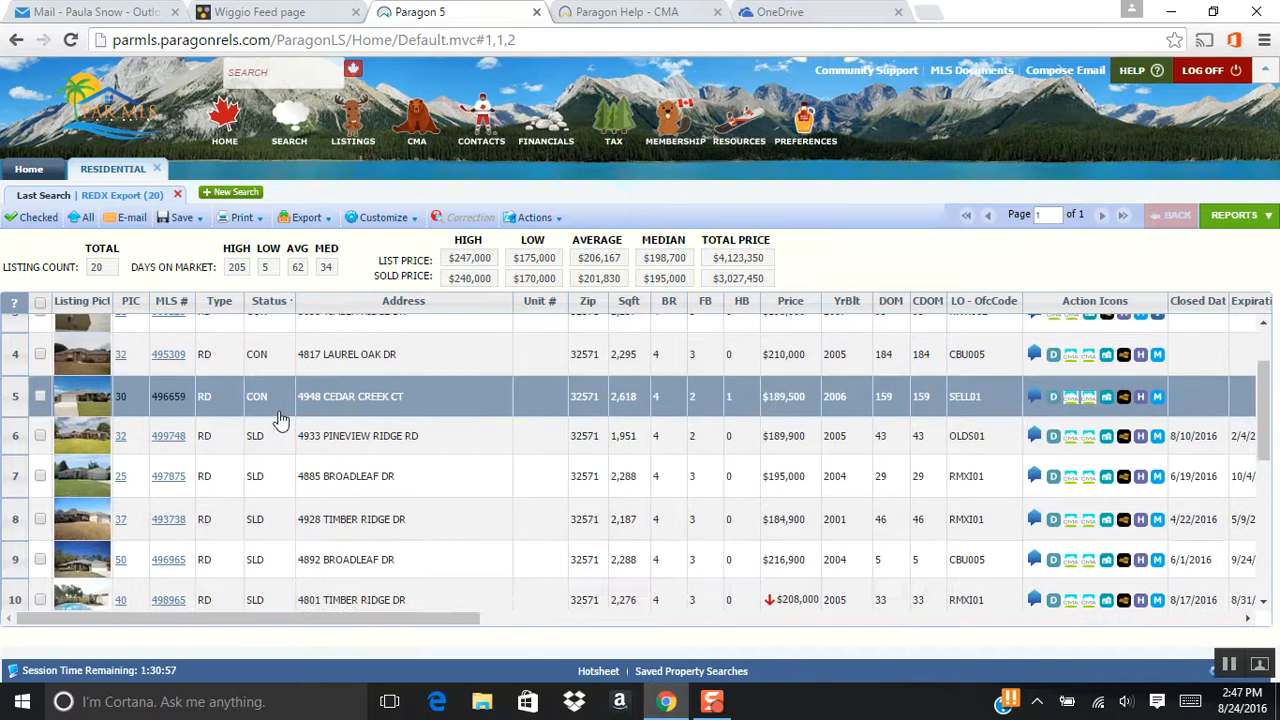
pyautogui.scroll(-6, 280, 420)
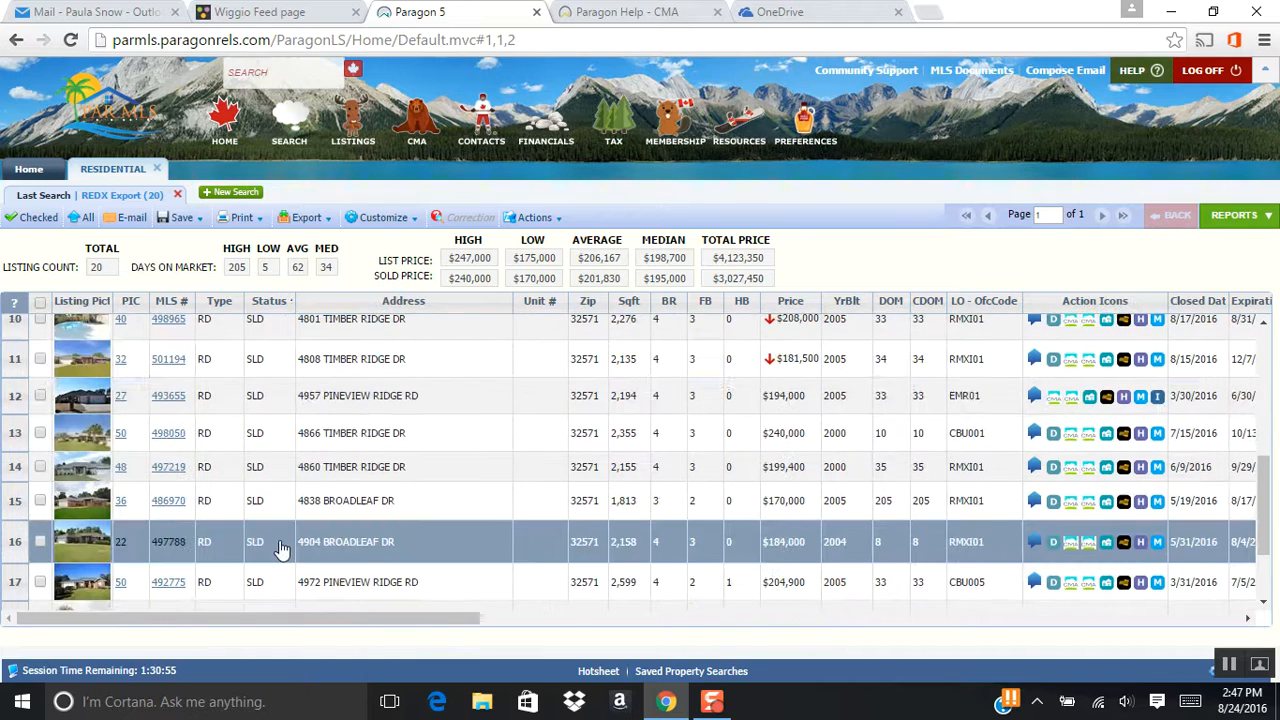
pyautogui.scroll(-3, 270, 540)
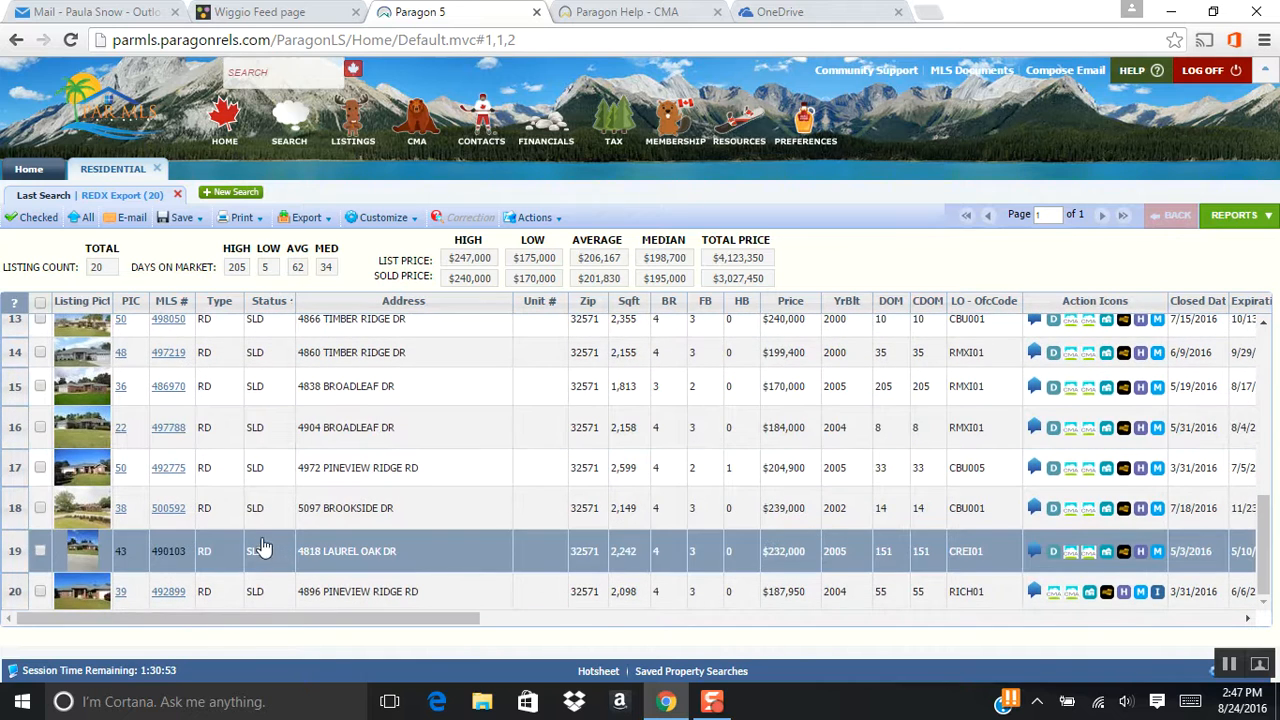
pyautogui.scroll(12, 270, 550)
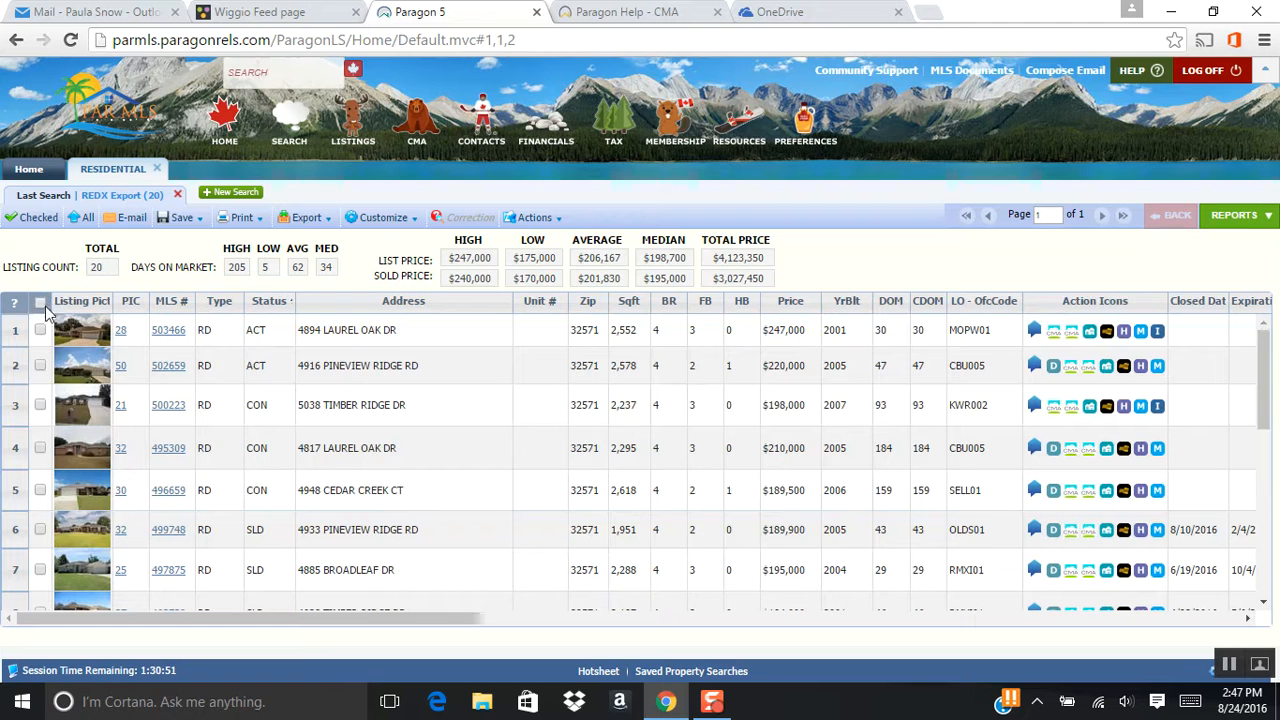
# Select all 20 listings and send them to Cloud CMA: CMA.
pyautogui.click(40, 304)
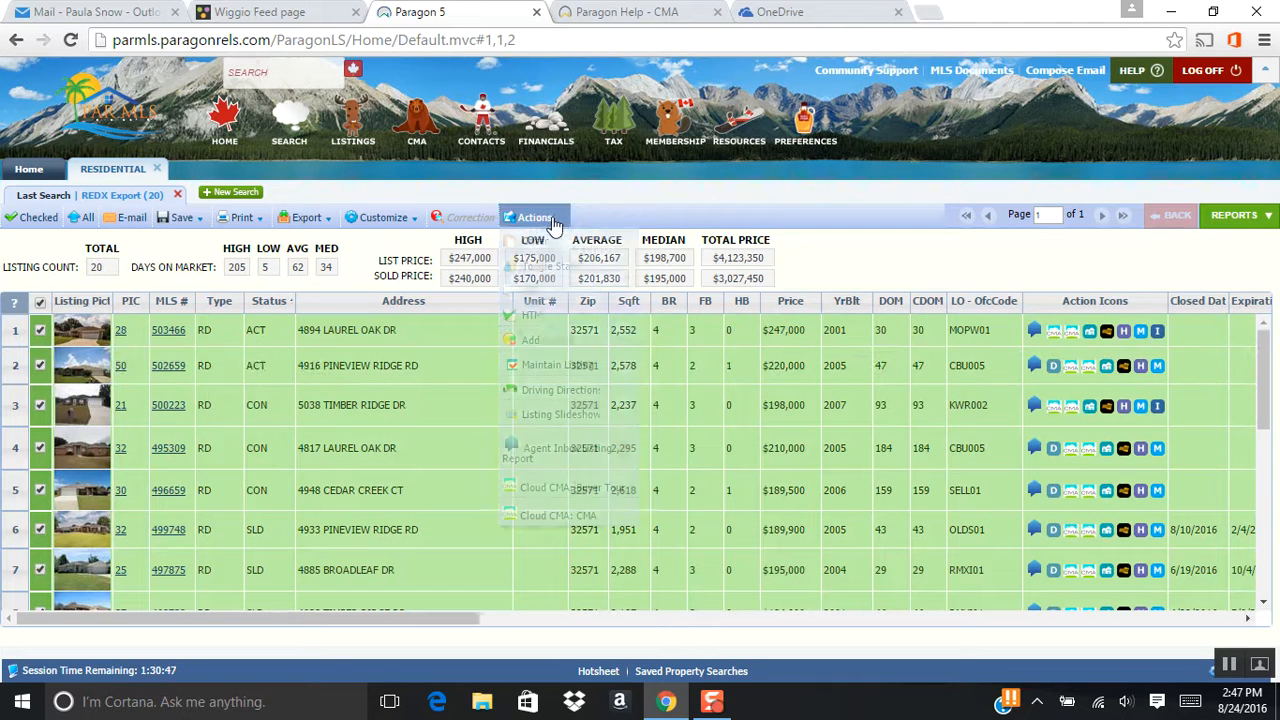
pyautogui.click(551, 219)
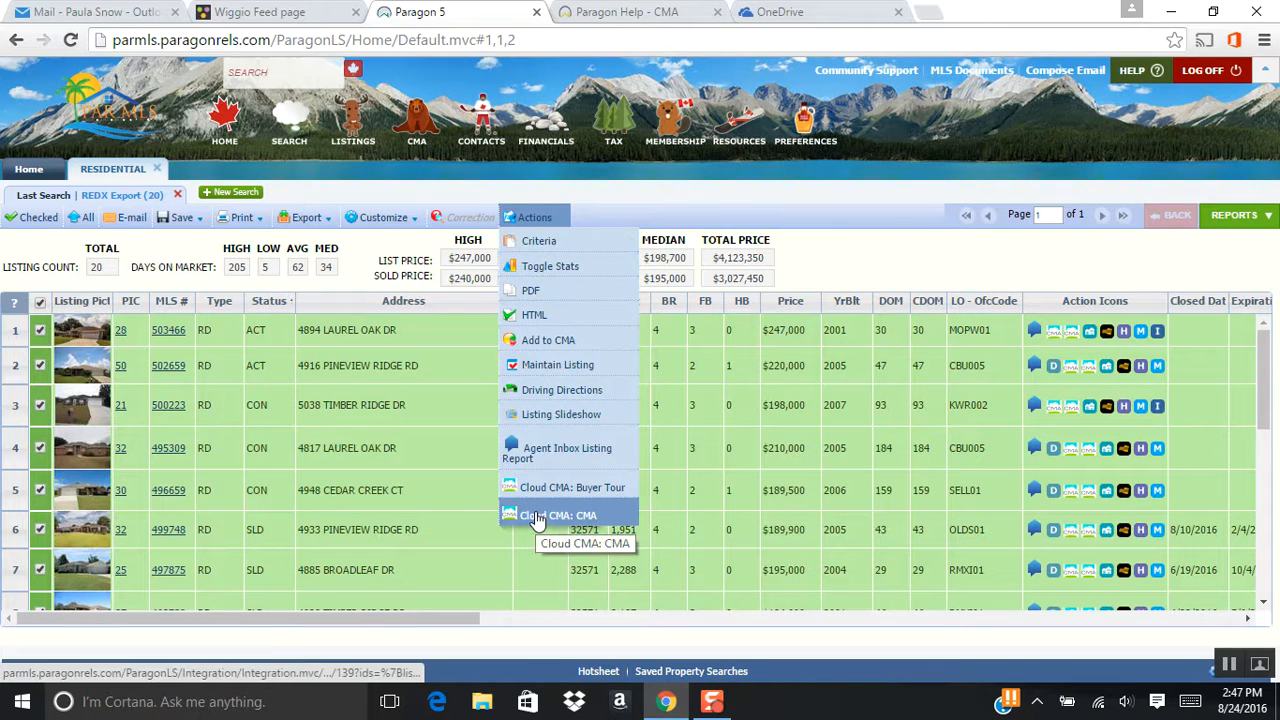
pyautogui.click(610, 515)
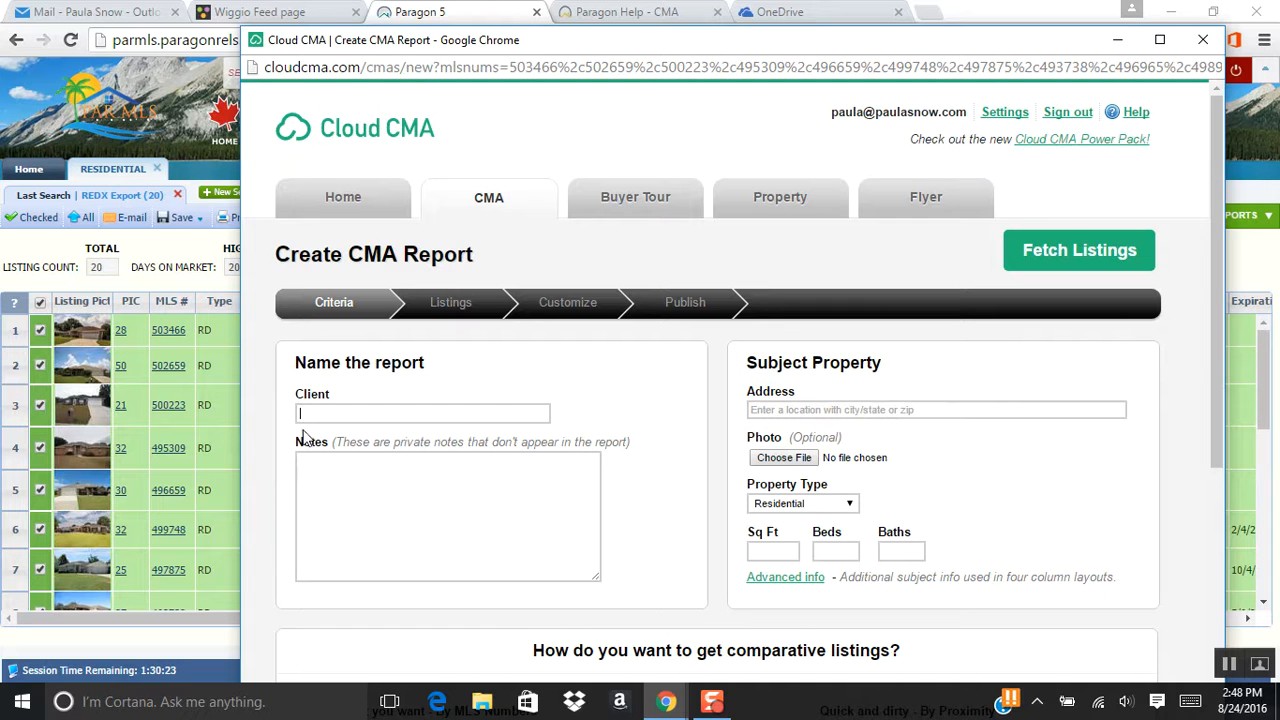
pyautogui.write('Brentwood')
pyautogui.click(812, 411)
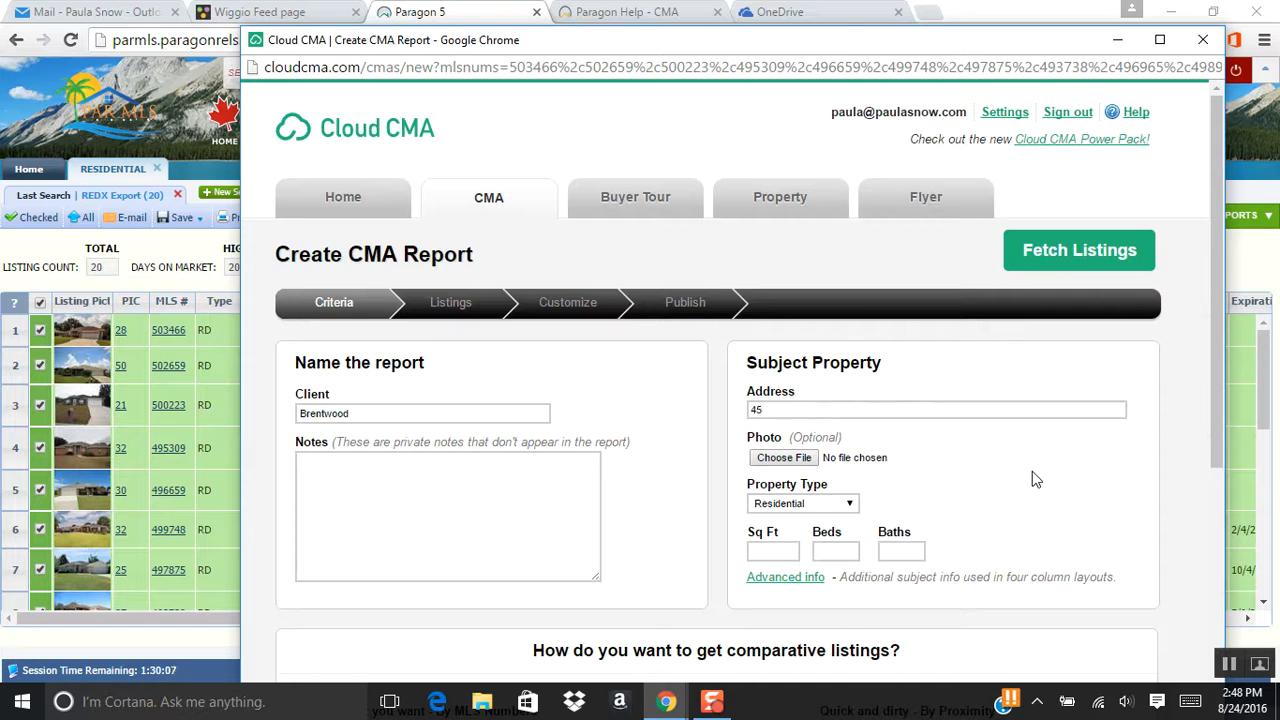
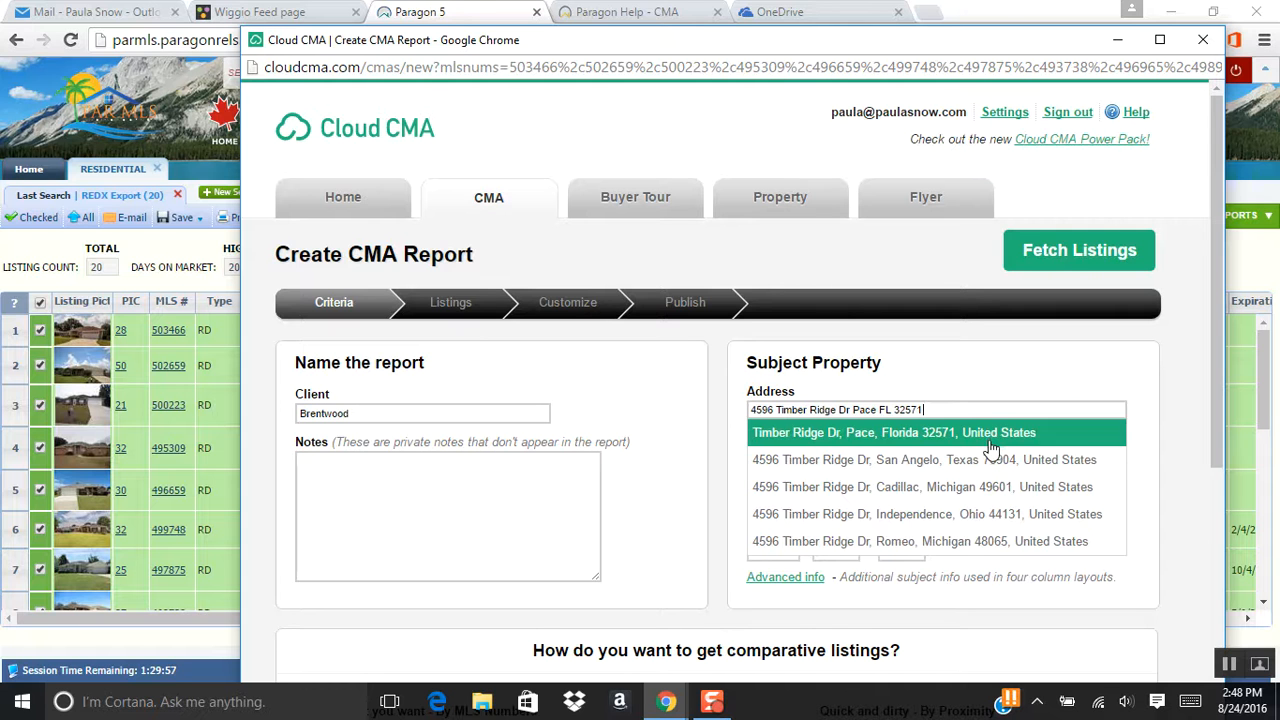
pyautogui.click(981, 437)
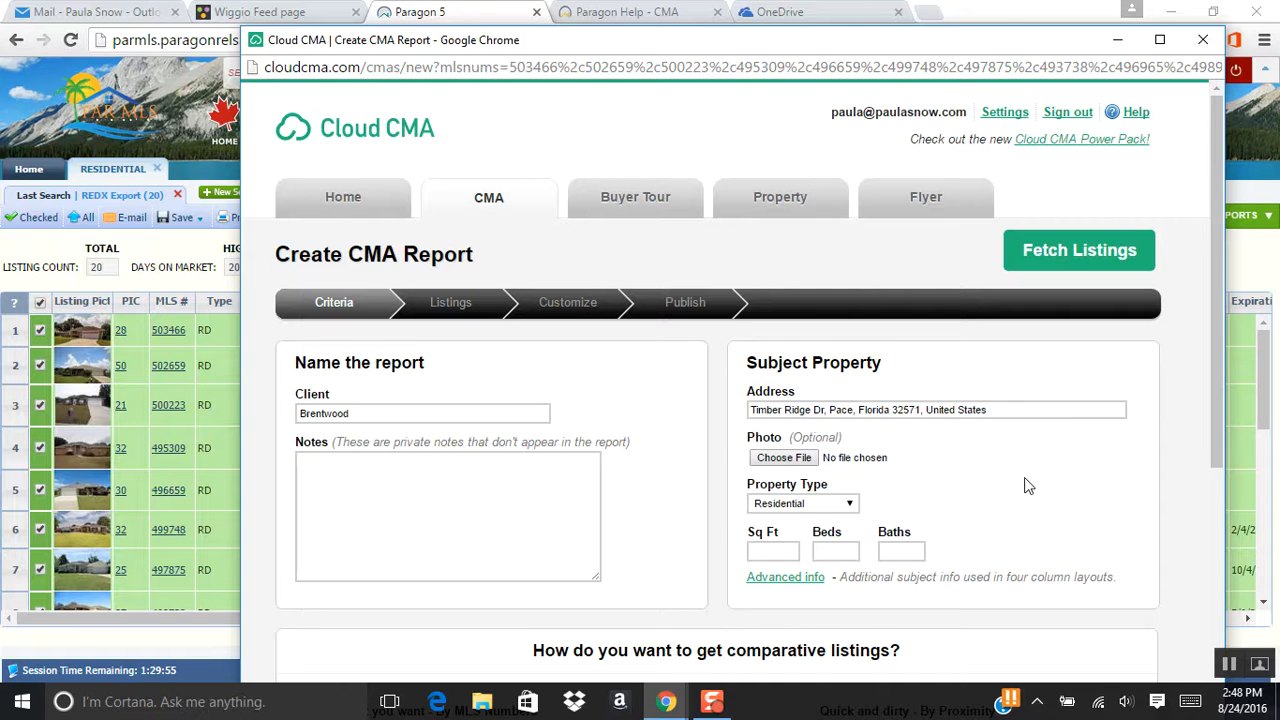
pyautogui.scroll(-2, 1010, 467)
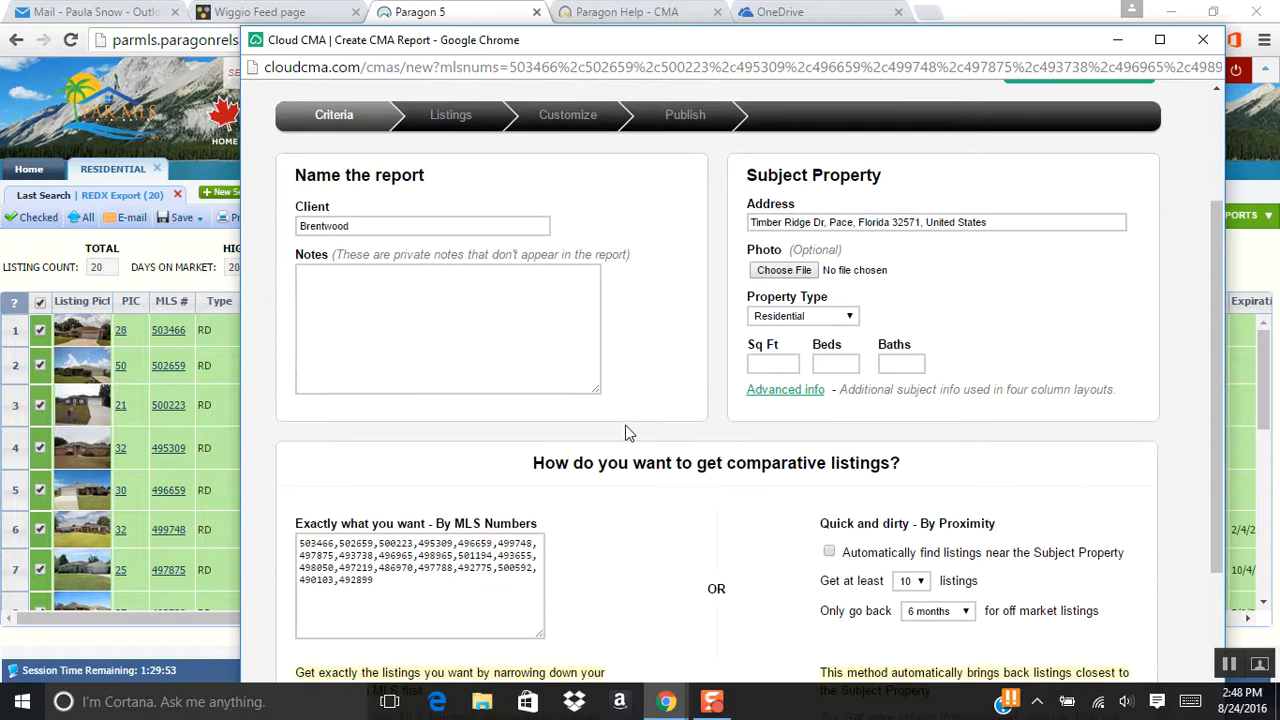
pyautogui.scroll(-1, 630, 430)
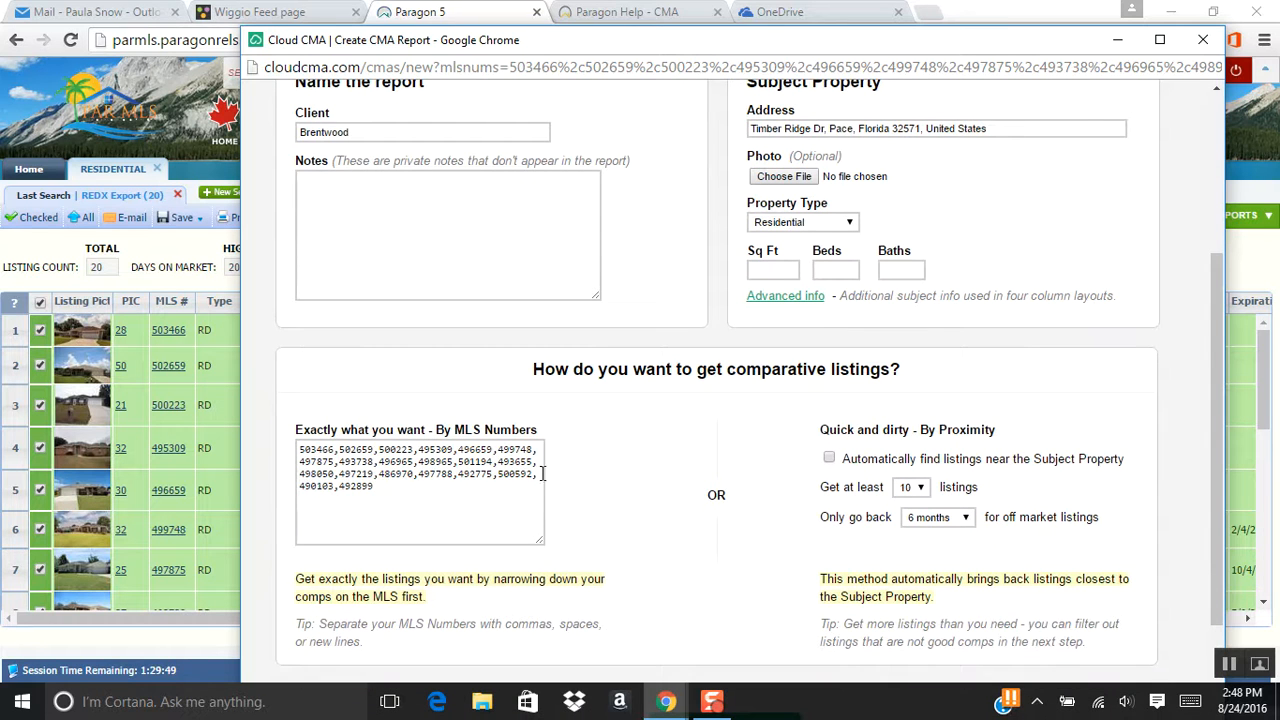
pyautogui.scroll(-2, 643, 475)
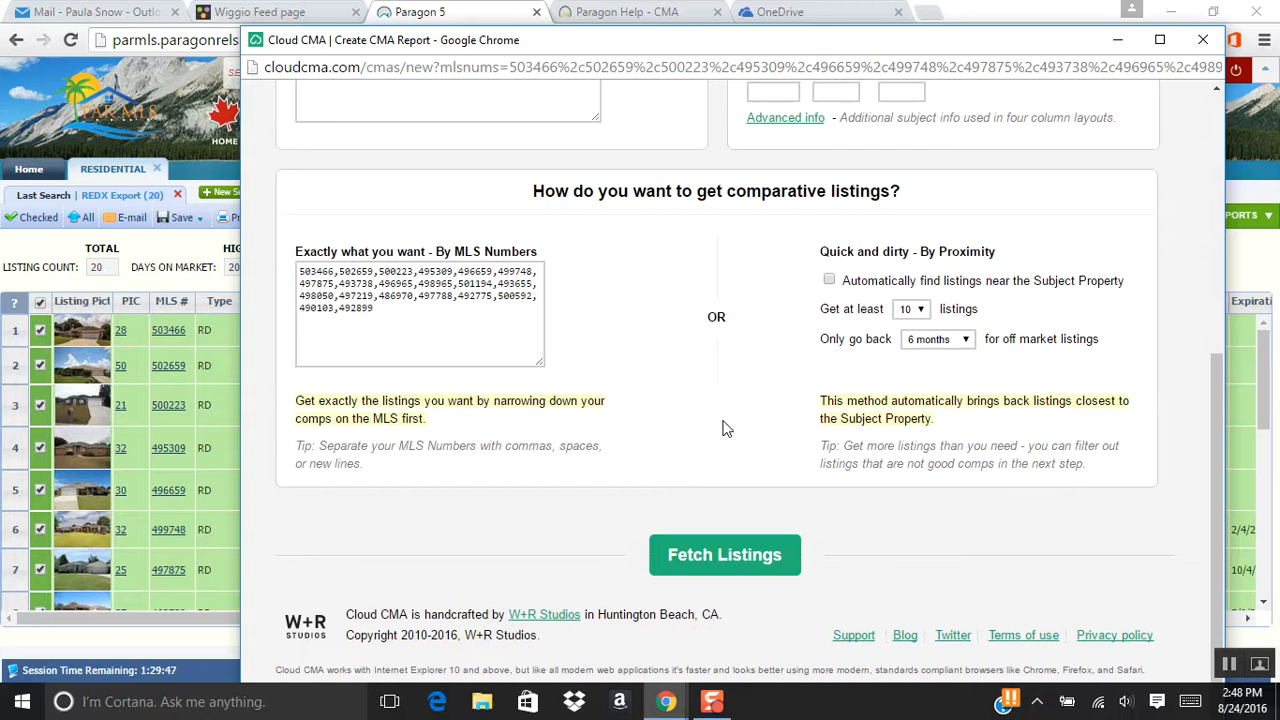
pyautogui.click(735, 560)
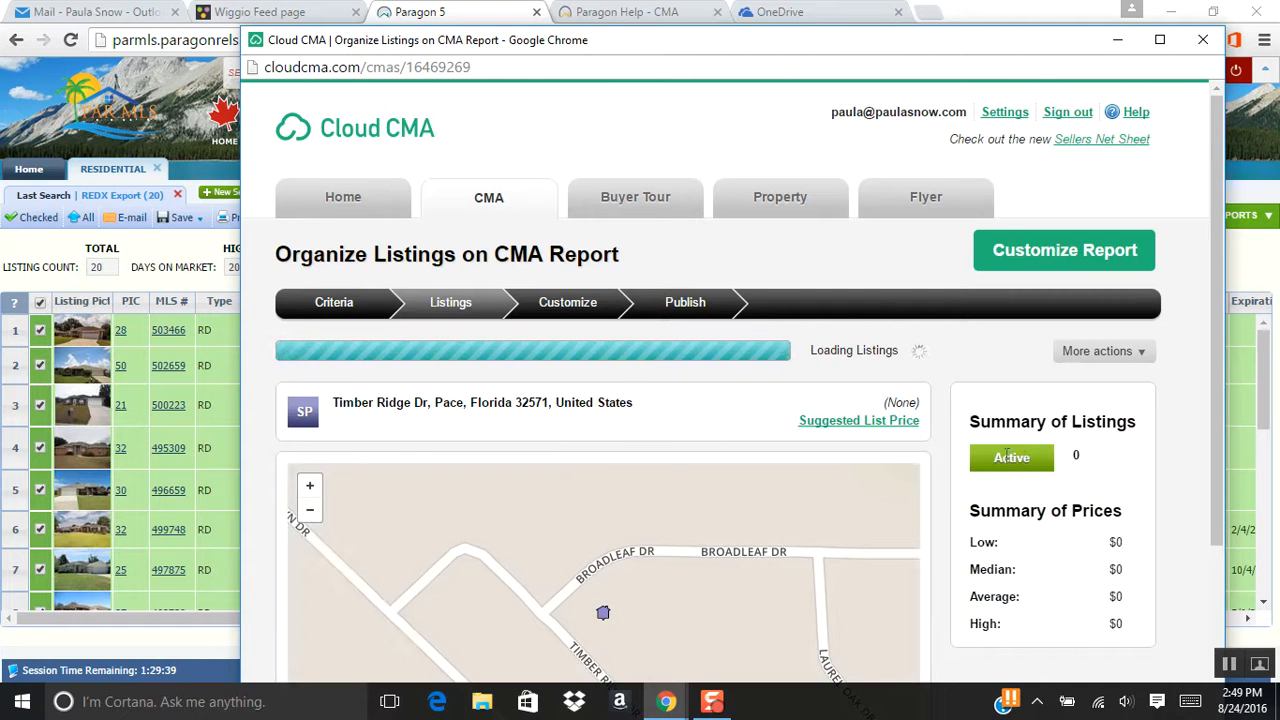
# Keep all 20 comparables (5 active, 15 sold), re-checking the Pineview Ridge Rd listing, and proceed.
pyautogui.scroll(-1, 757, 285)
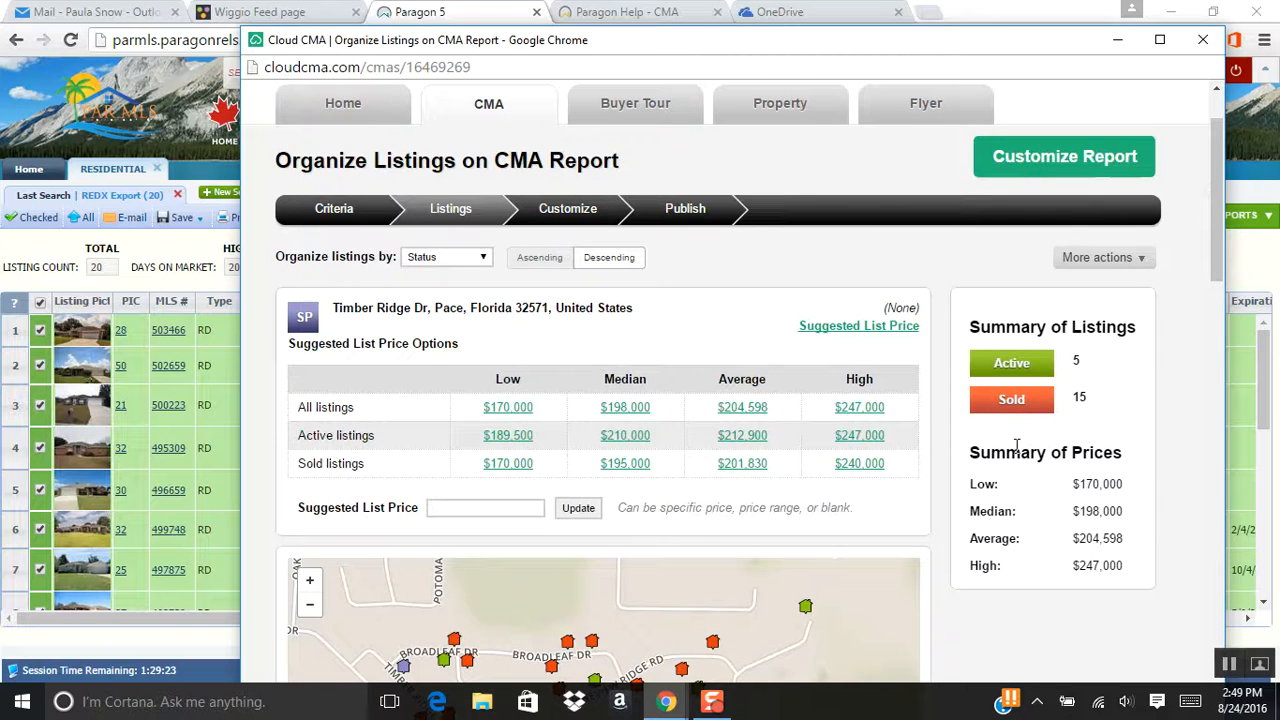
pyautogui.scroll(-7, 1016, 450)
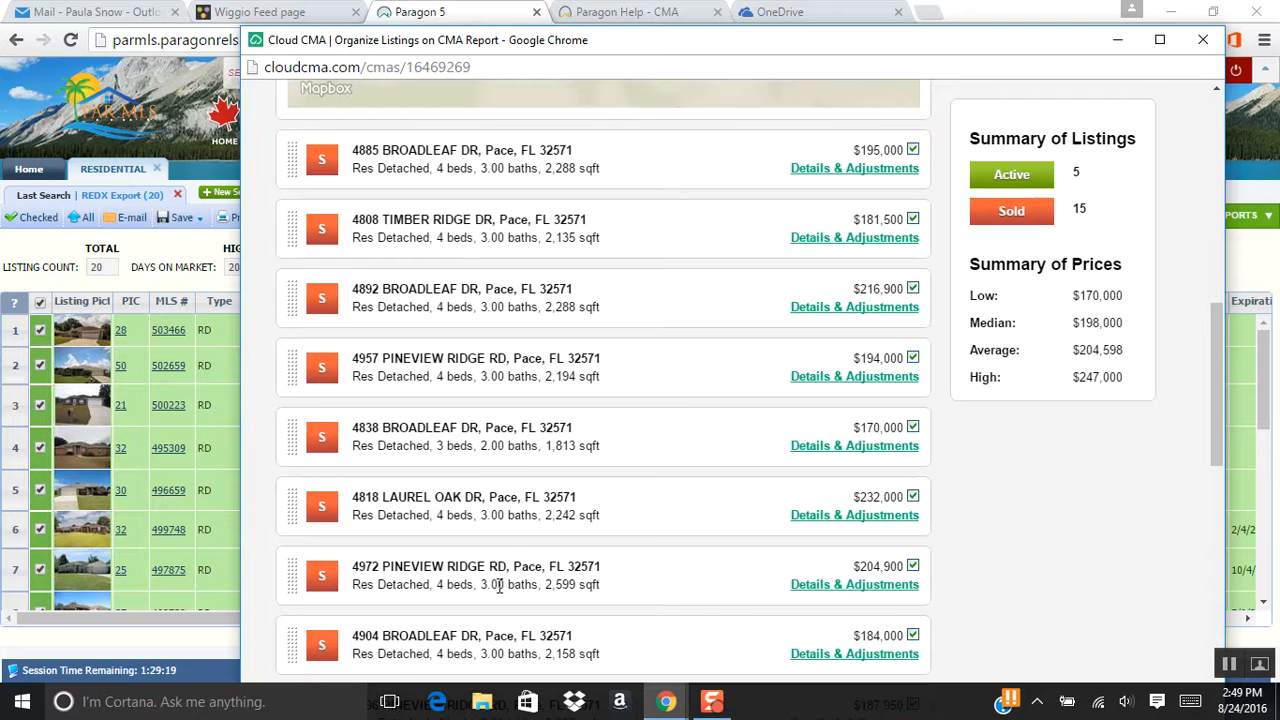
pyautogui.scroll(-6, 530, 566)
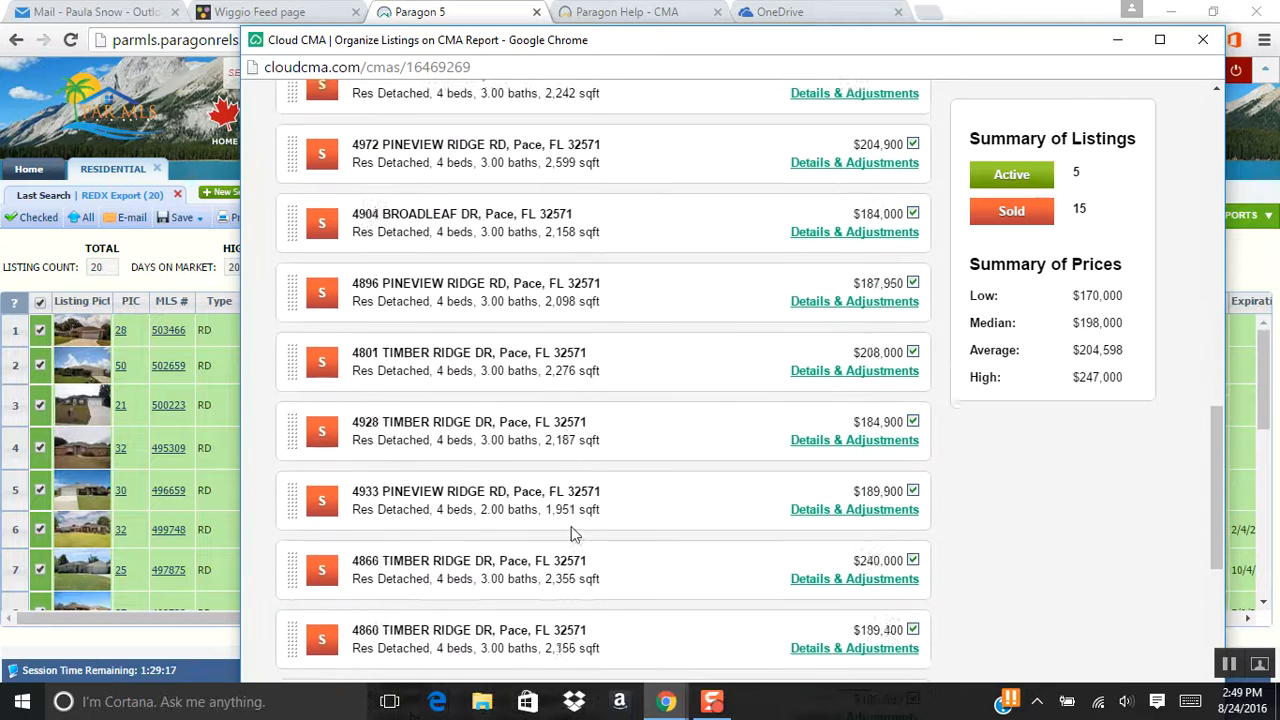
pyautogui.scroll(-4, 573, 535)
pyautogui.scroll(-1, 568, 537)
pyautogui.click(914, 472)
pyautogui.click(914, 470)
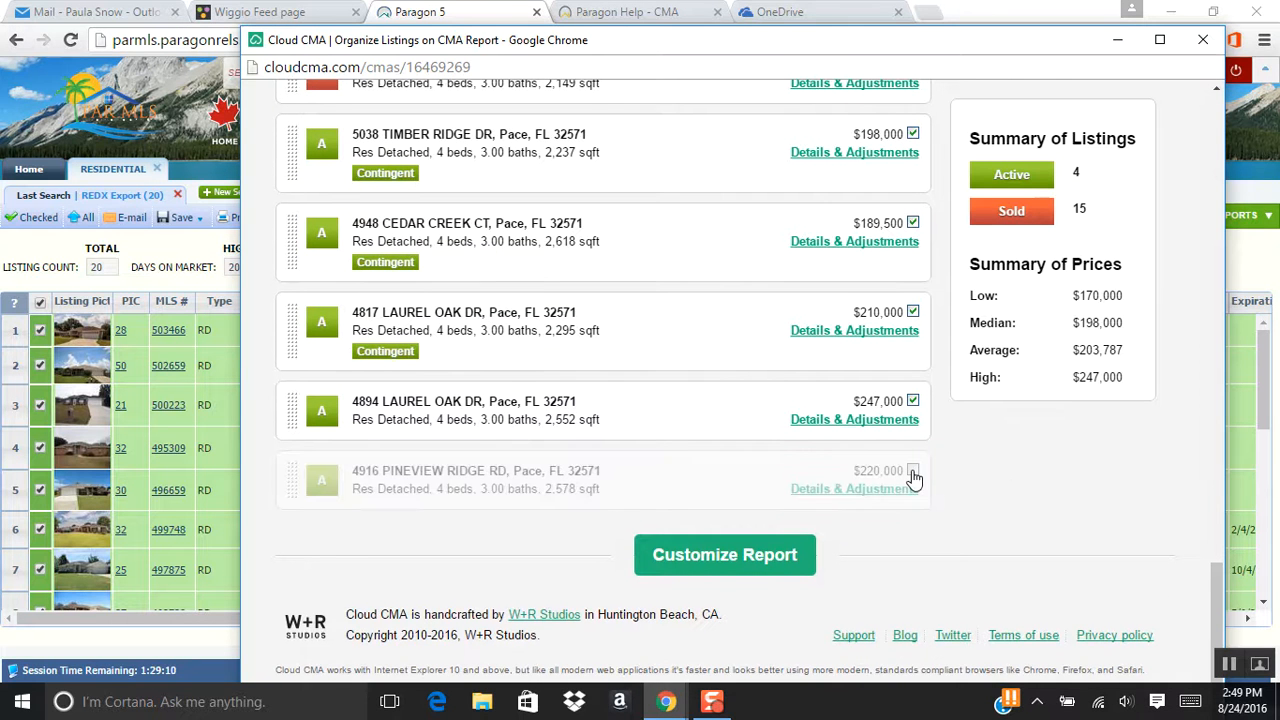
pyautogui.click(733, 563)
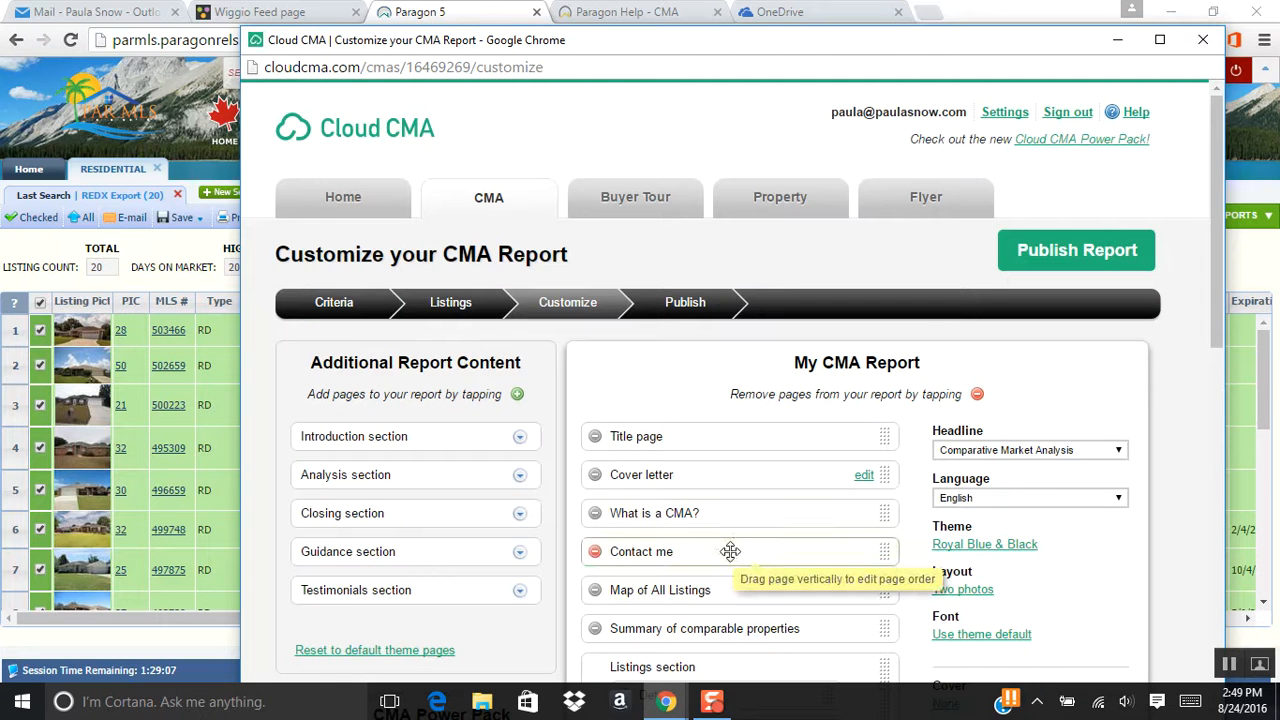
pyautogui.scroll(-2, 1105, 391)
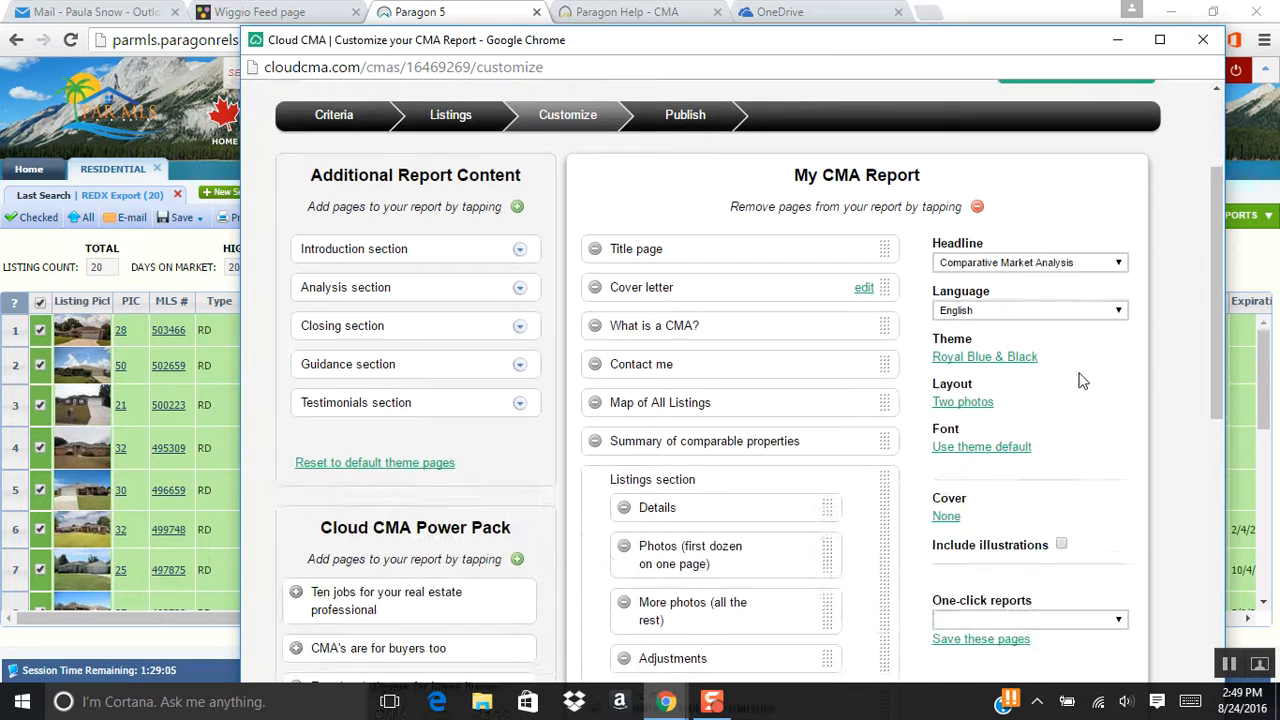
pyautogui.scroll(-2, 1082, 440)
pyautogui.scroll(-2, 1110, 430)
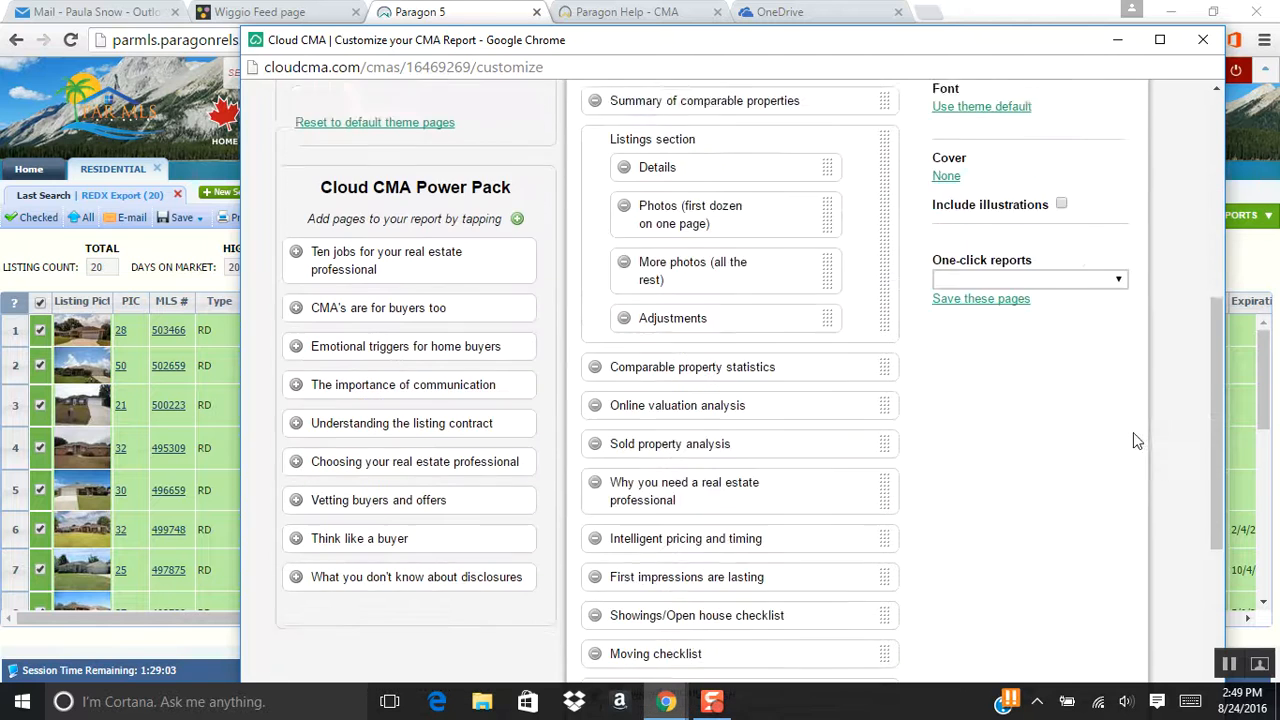
pyautogui.scroll(-3, 1133, 452)
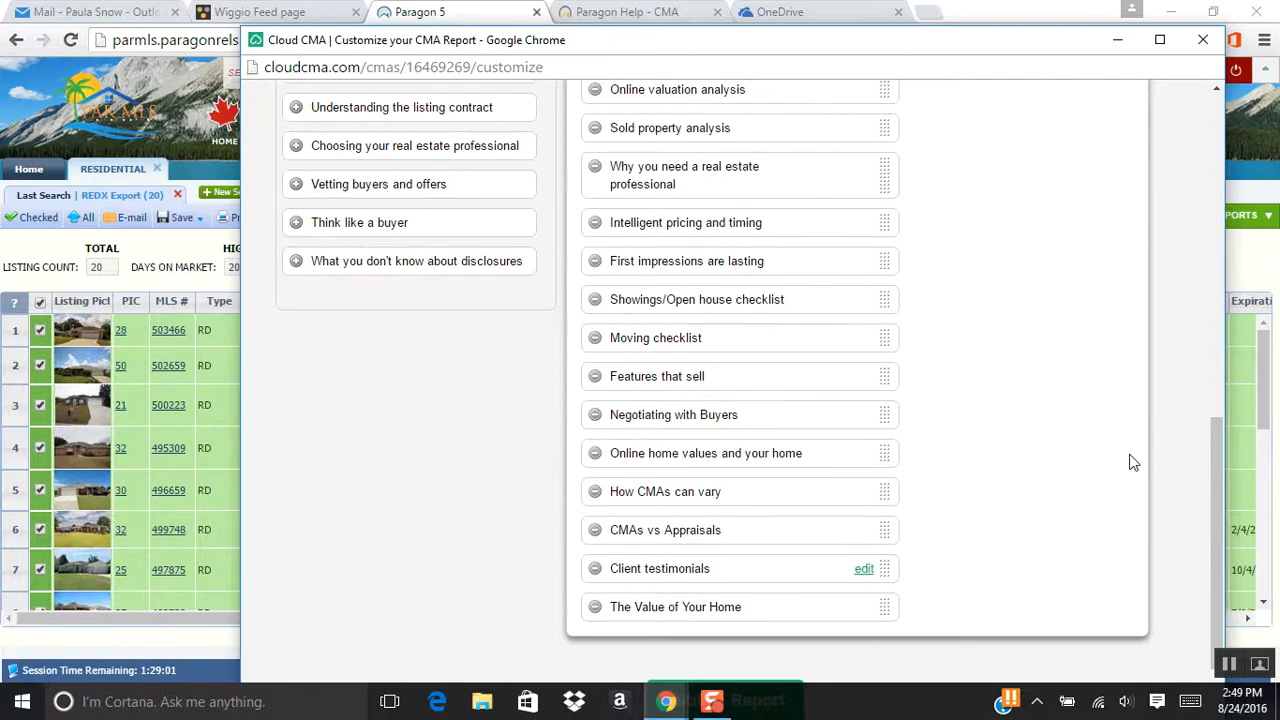
pyautogui.scroll(10, 1133, 461)
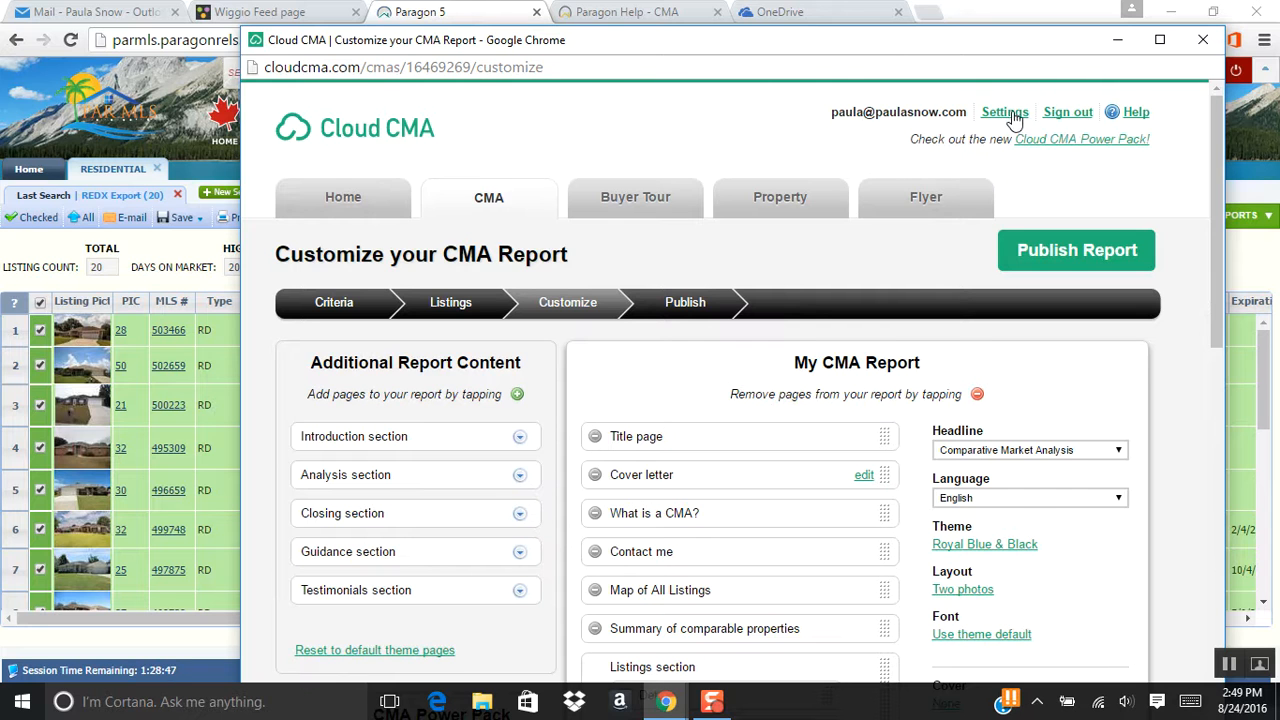
# Publish the Brentwood report and confirm it tops Your CMA Reports as publishing.
pyautogui.click(1068, 256)
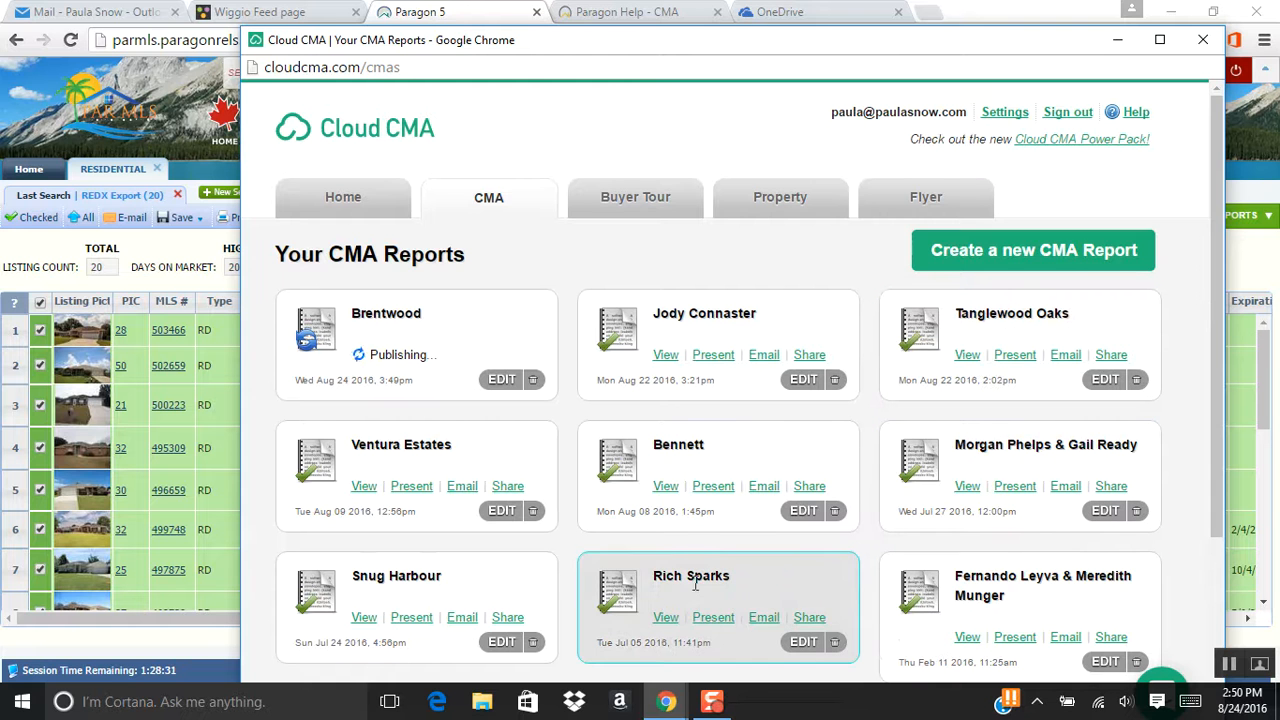
pyautogui.scroll(-2, 722, 455)
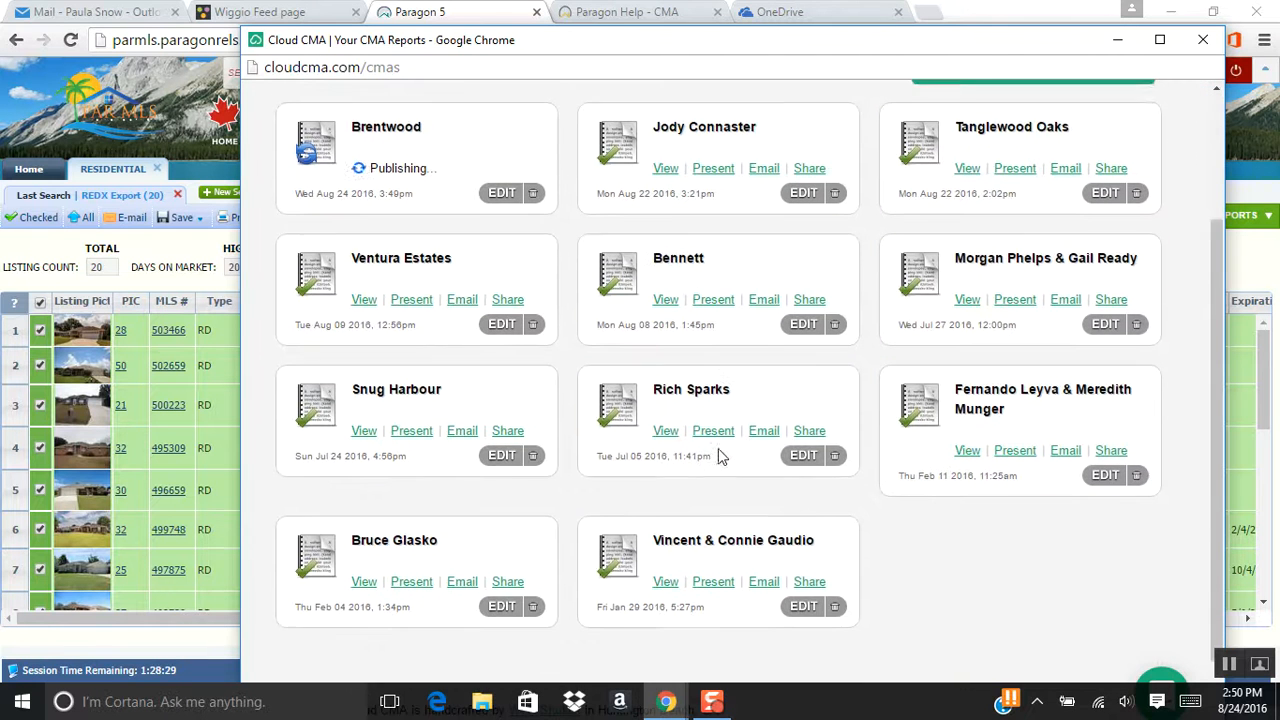
pyautogui.scroll(-1, 722, 455)
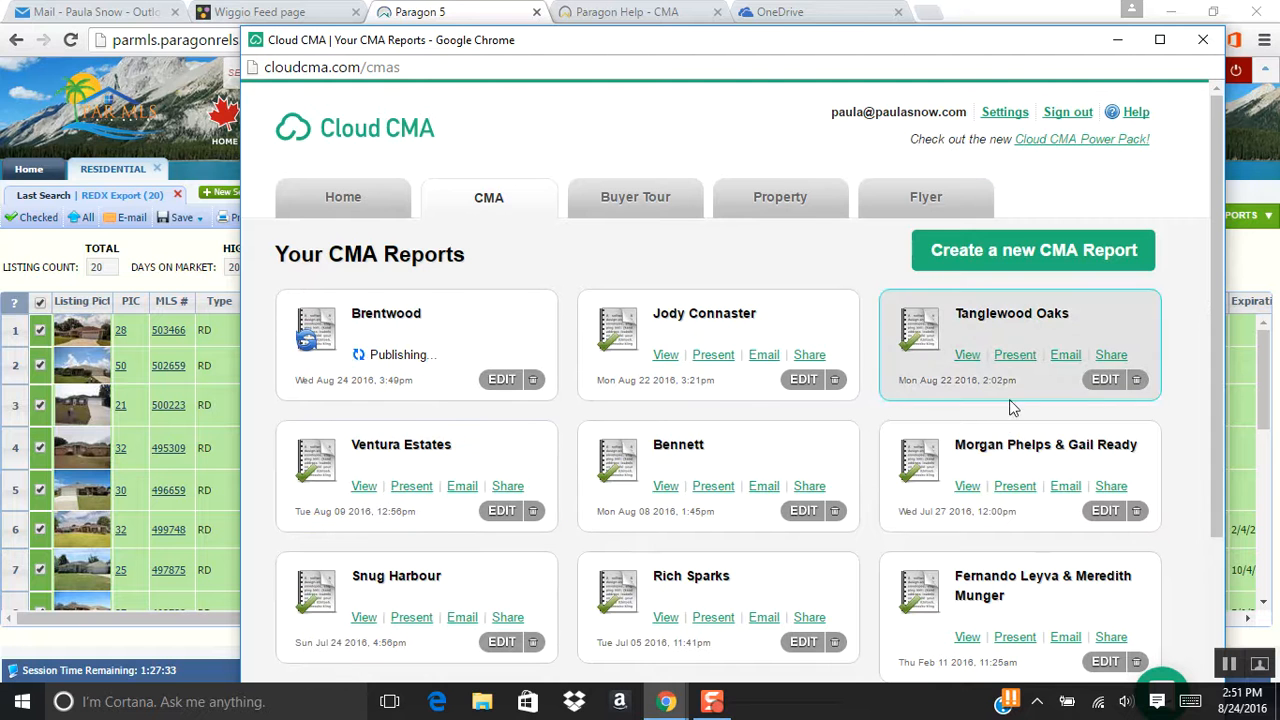
pyautogui.scroll(-3, 665, 488)
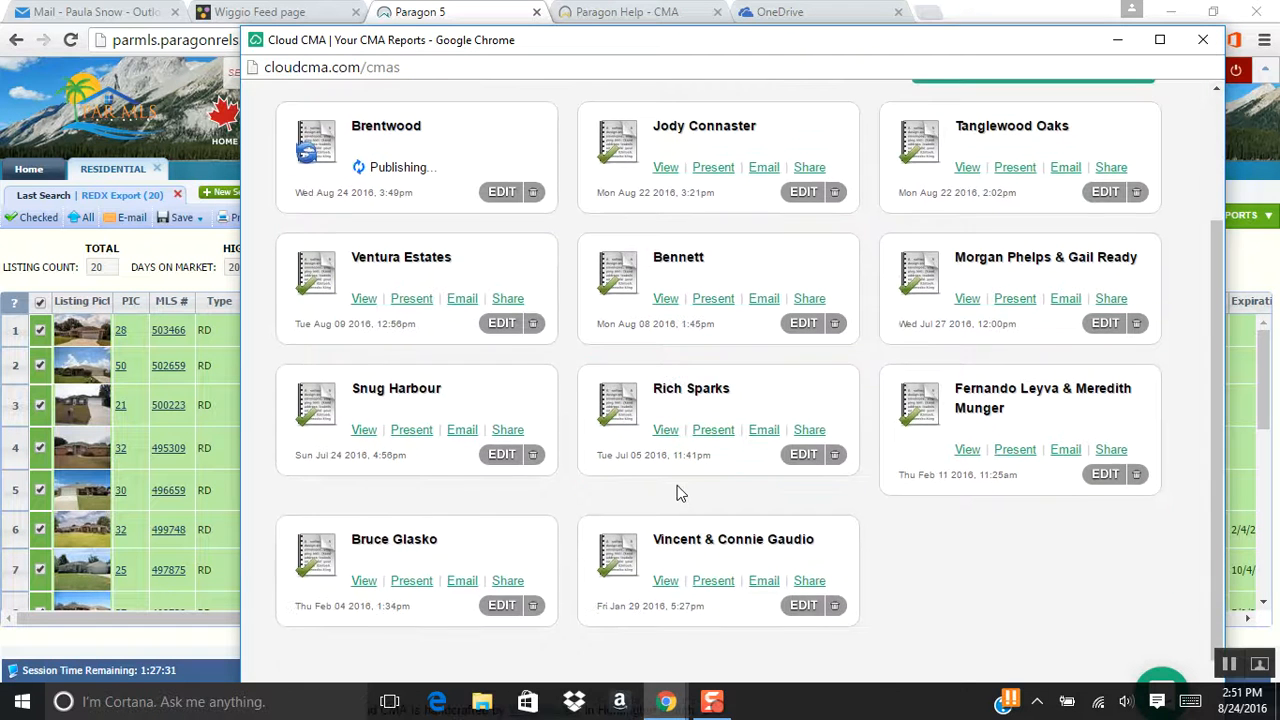
pyautogui.scroll(3, 676, 489)
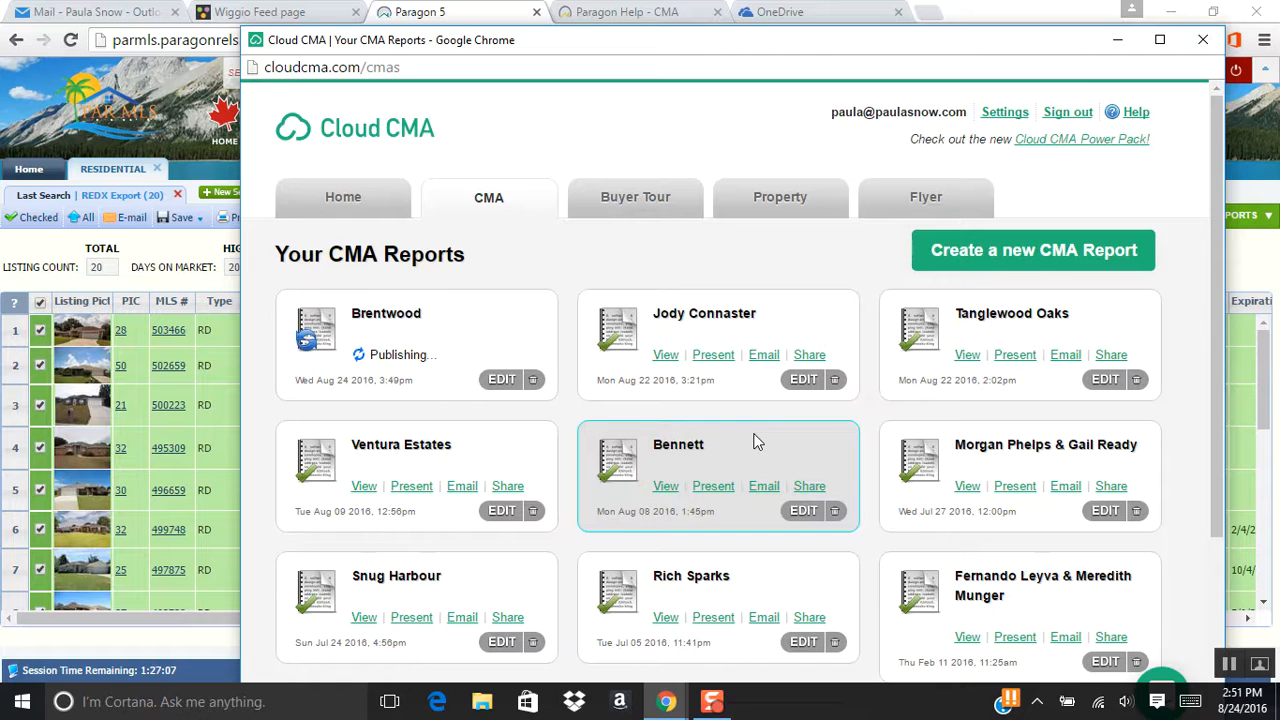
# Open the August 22 report as a 53-page PDF in Chrome.
pyautogui.click(666, 355)
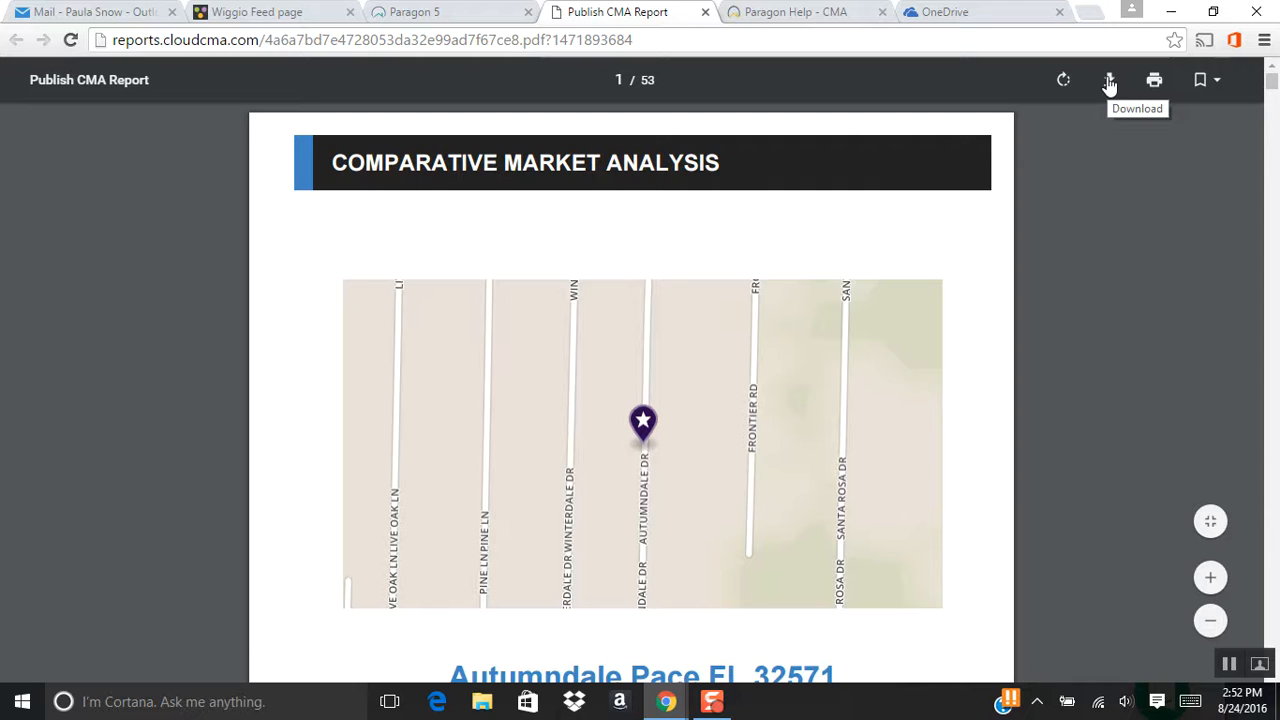
pyautogui.scroll(-5, 1103, 288)
pyautogui.scroll(1, 1103, 290)
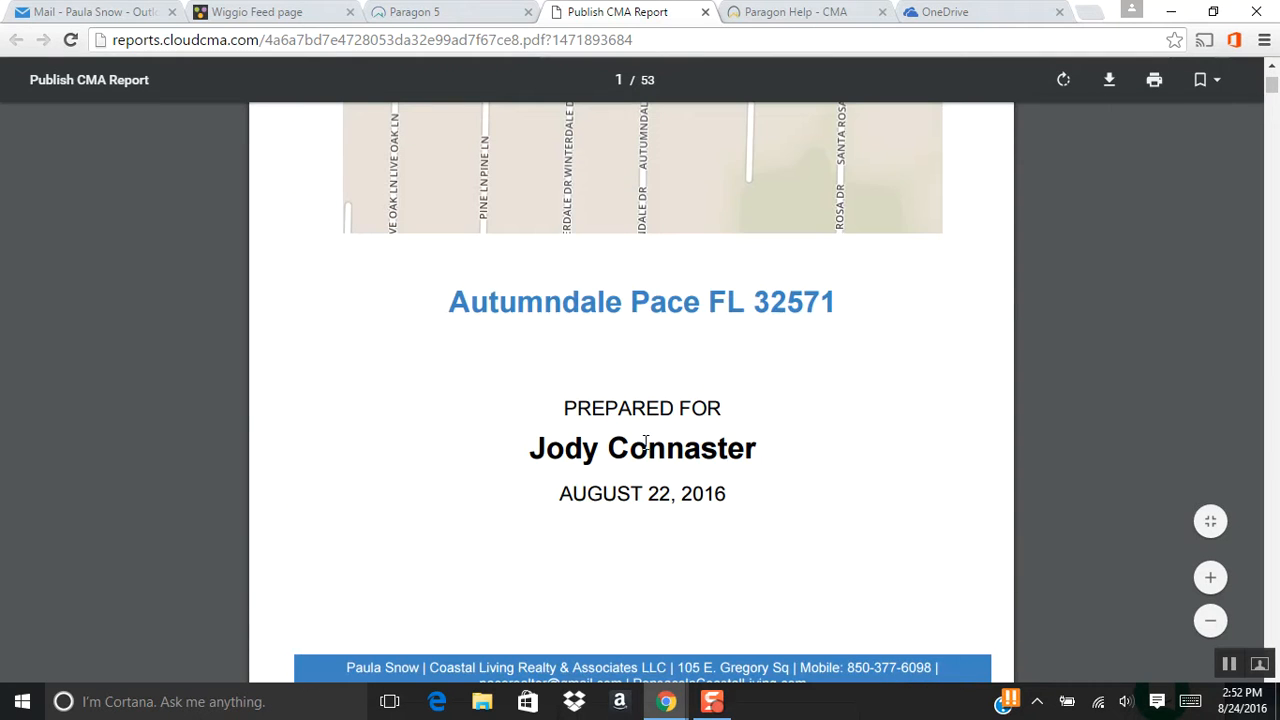
# Scroll through the PDF to the Summary of Comparable Properties on page 5.
pyautogui.scroll(-5, 983, 414)
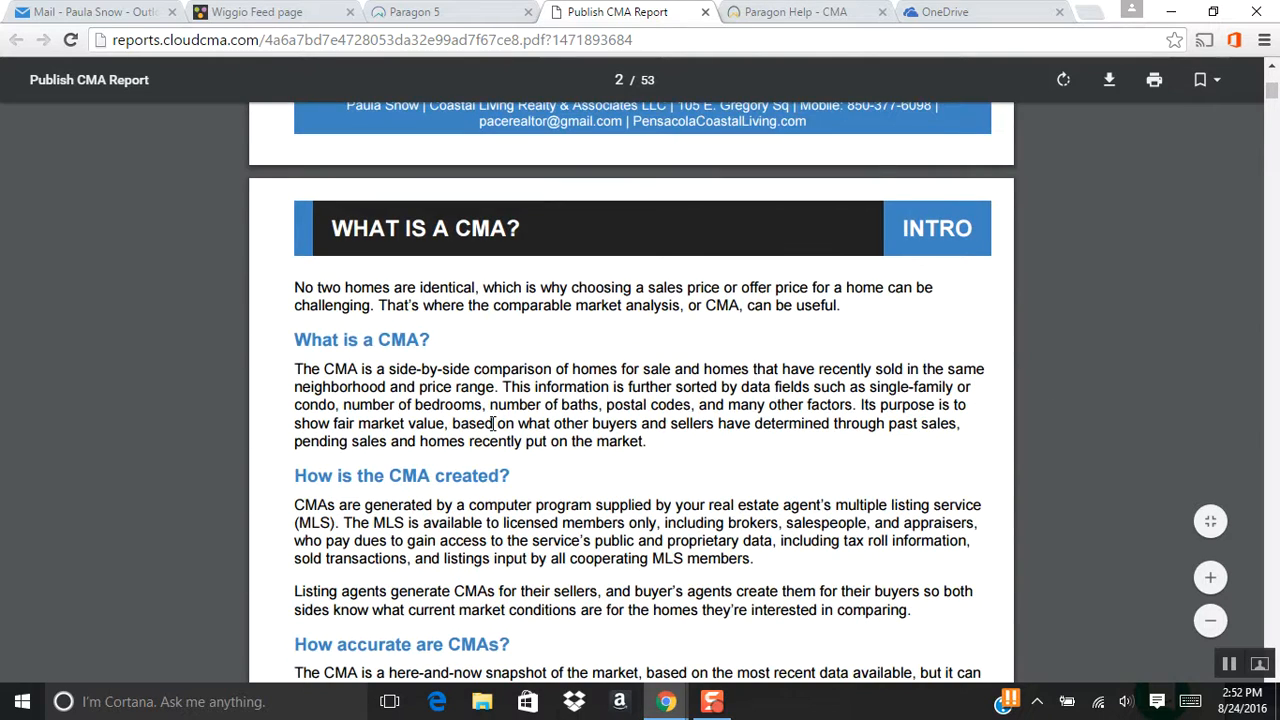
pyautogui.scroll(-3, 491, 423)
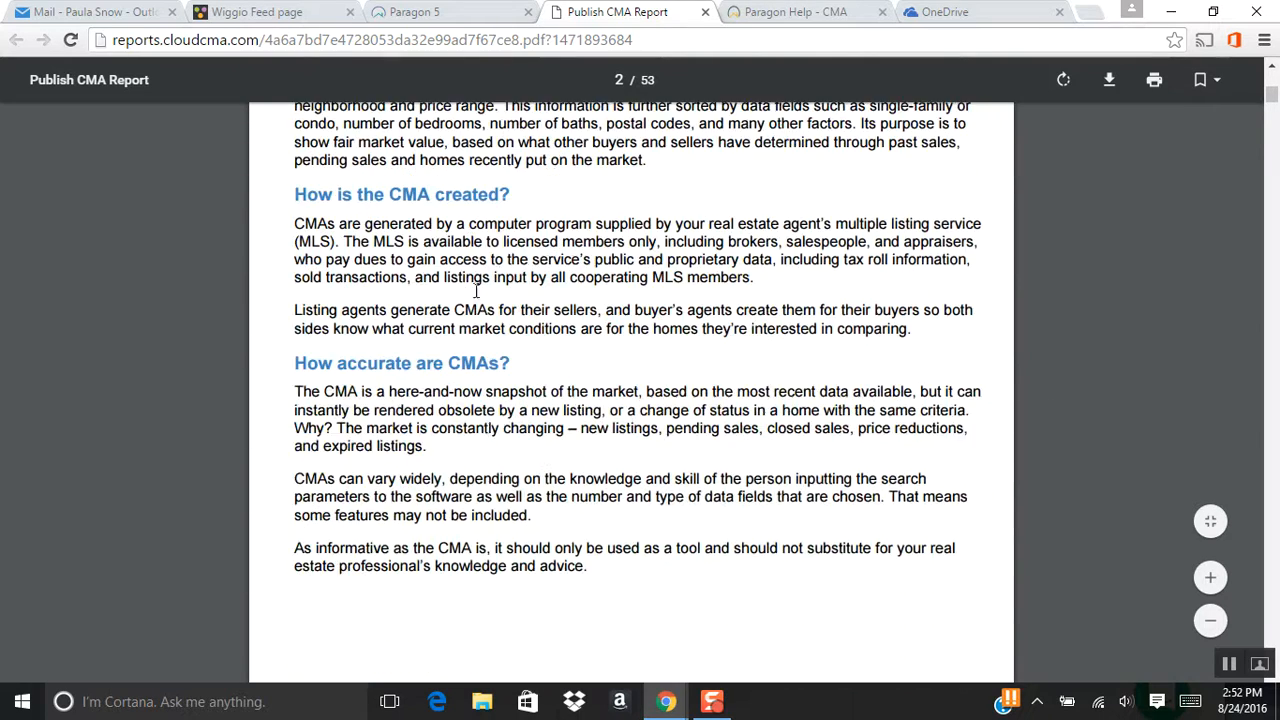
pyautogui.scroll(-2, 633, 415)
pyautogui.scroll(-7, 633, 415)
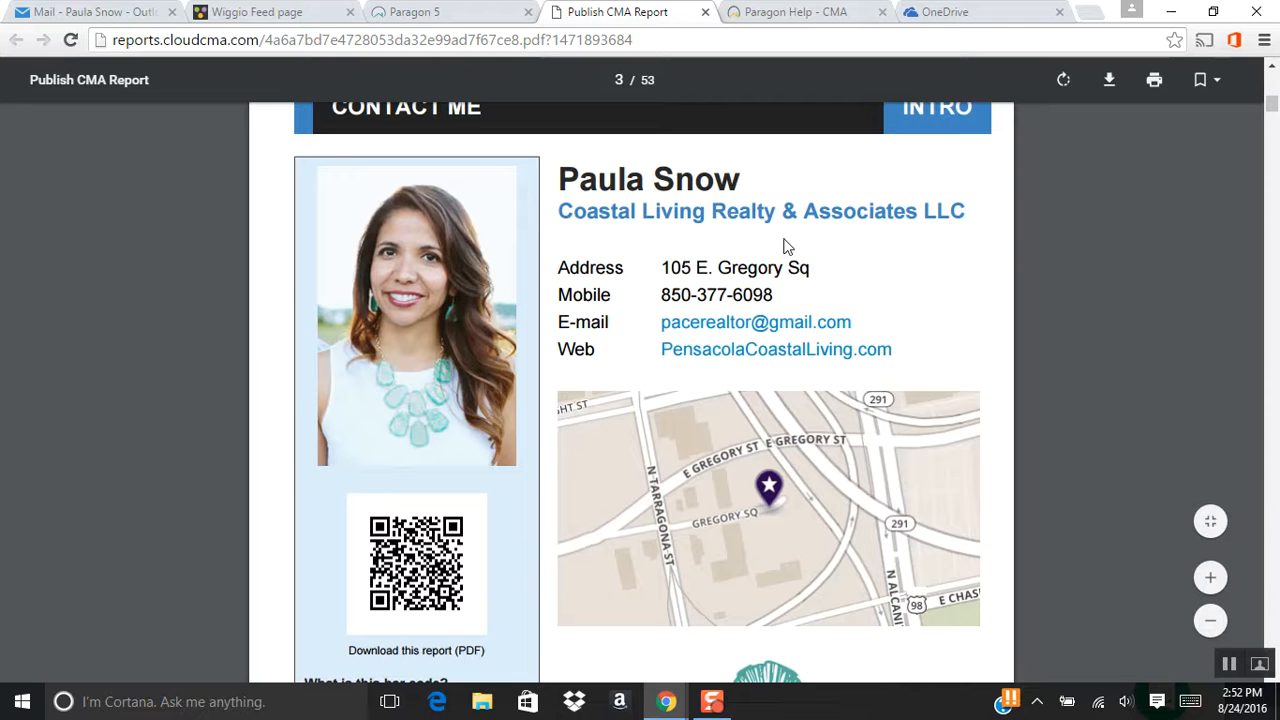
pyautogui.scroll(-1, 958, 375)
pyautogui.scroll(-1, 956, 368)
pyautogui.scroll(-2, 896, 360)
pyautogui.scroll(-1, 896, 360)
pyautogui.scroll(-4, 896, 360)
pyautogui.scroll(-2, 921, 366)
pyautogui.scroll(-2, 974, 367)
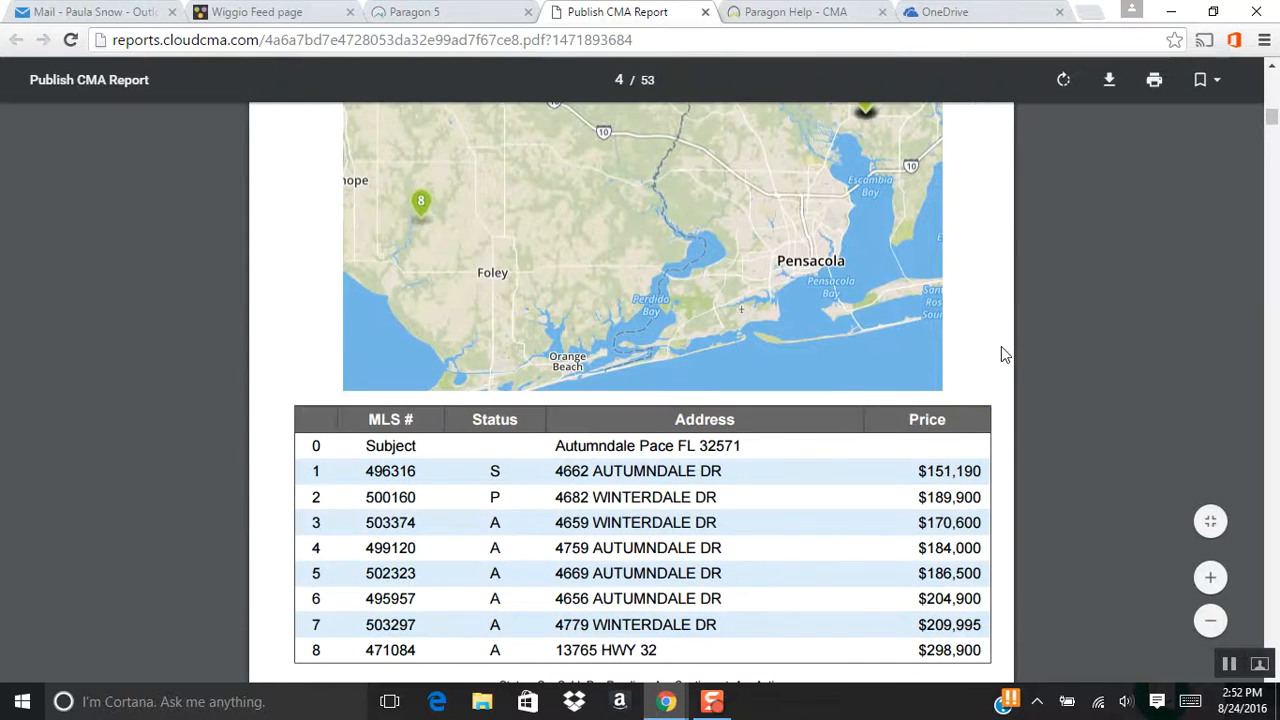
pyautogui.scroll(-2, 998, 350)
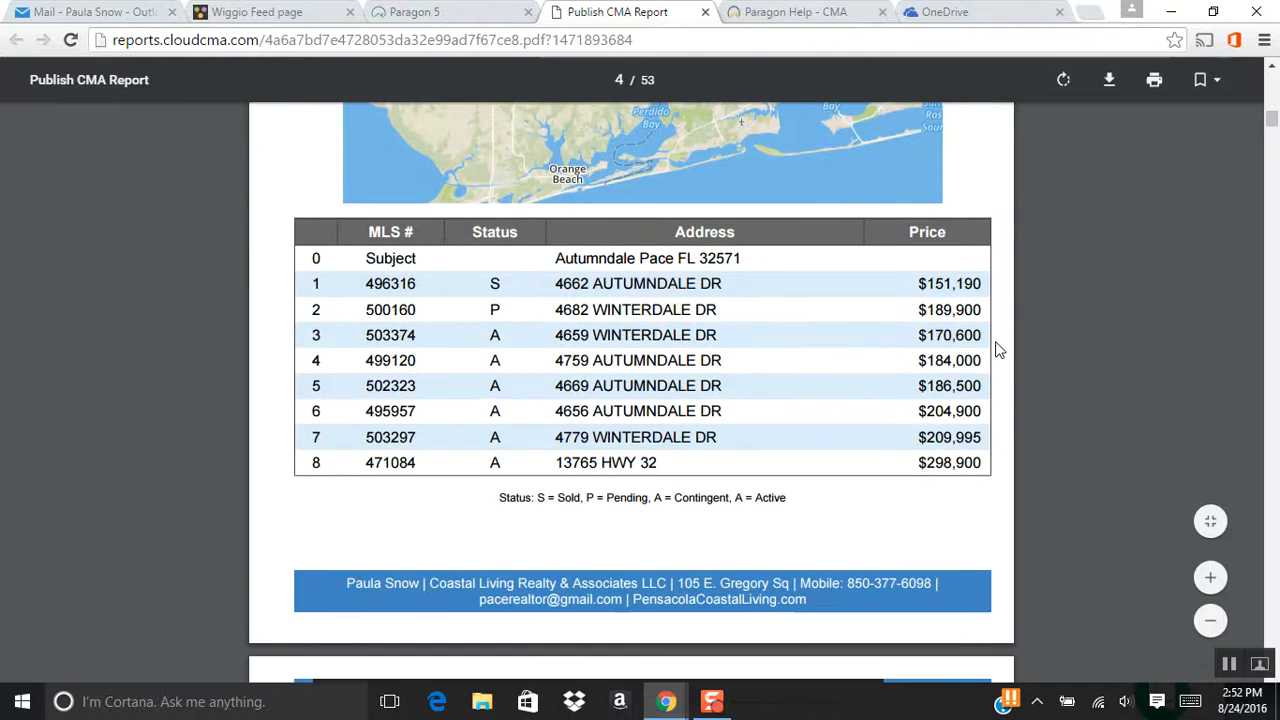
pyautogui.scroll(-1, 996, 350)
pyautogui.scroll(2, 994, 349)
pyautogui.scroll(-2, 994, 349)
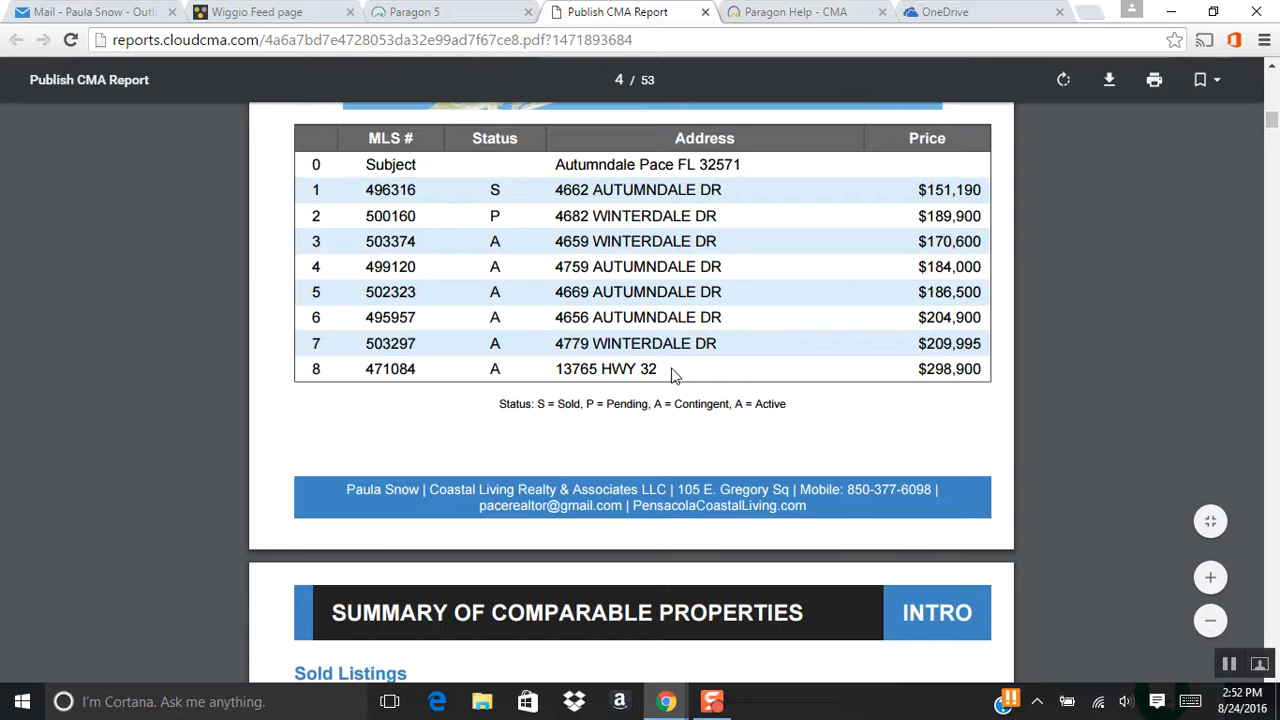
pyautogui.scroll(3, 400, 403)
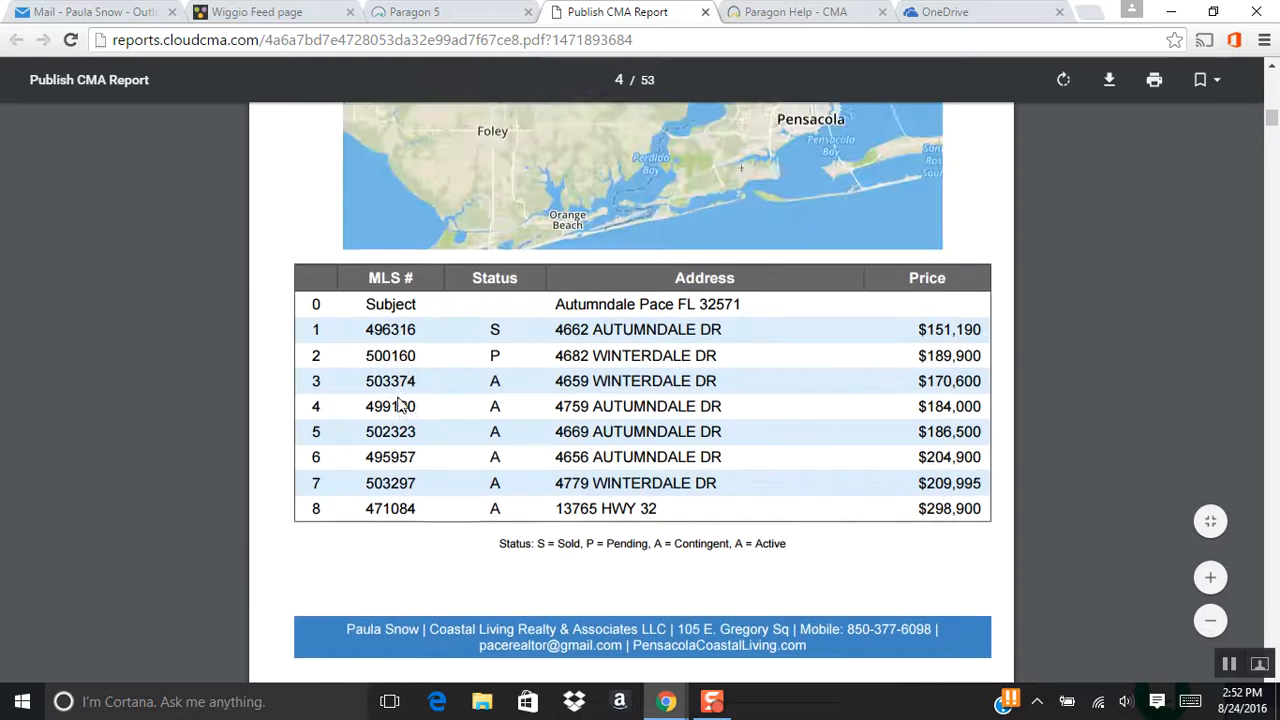
pyautogui.scroll(-2, 710, 459)
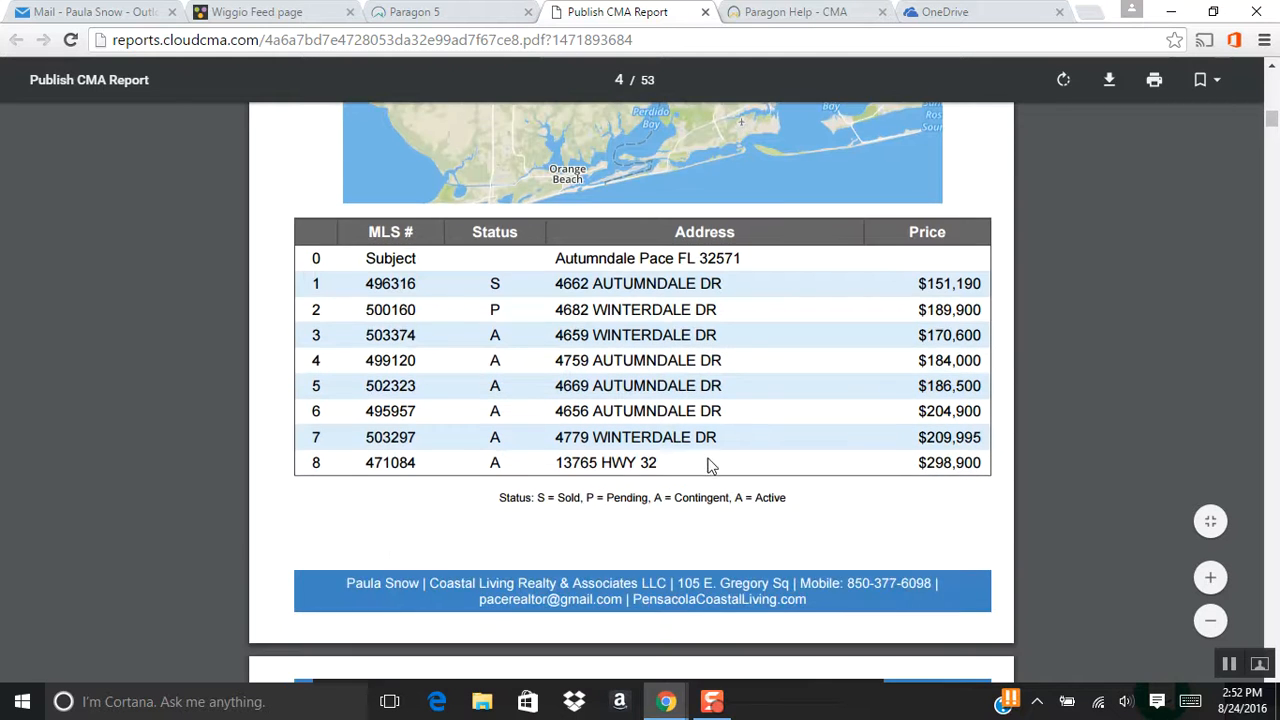
pyautogui.scroll(-1, 837, 420)
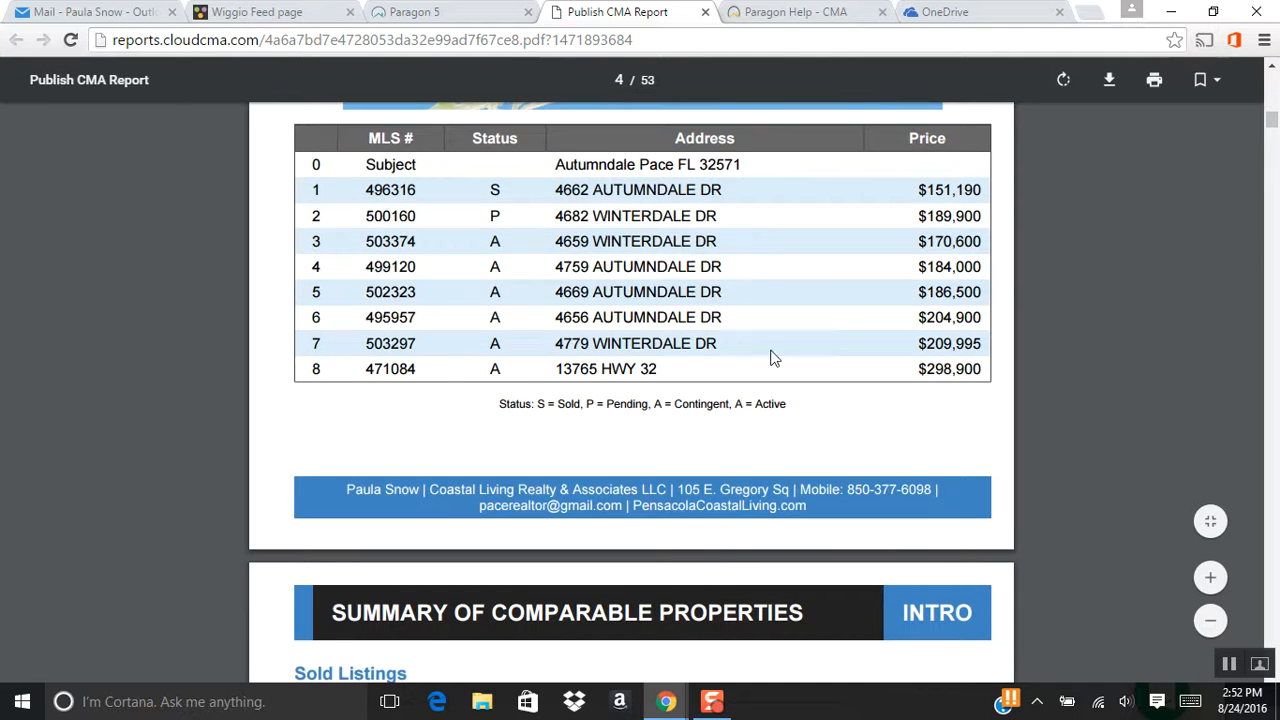
pyautogui.scroll(-2, 805, 376)
pyautogui.scroll(-3, 805, 376)
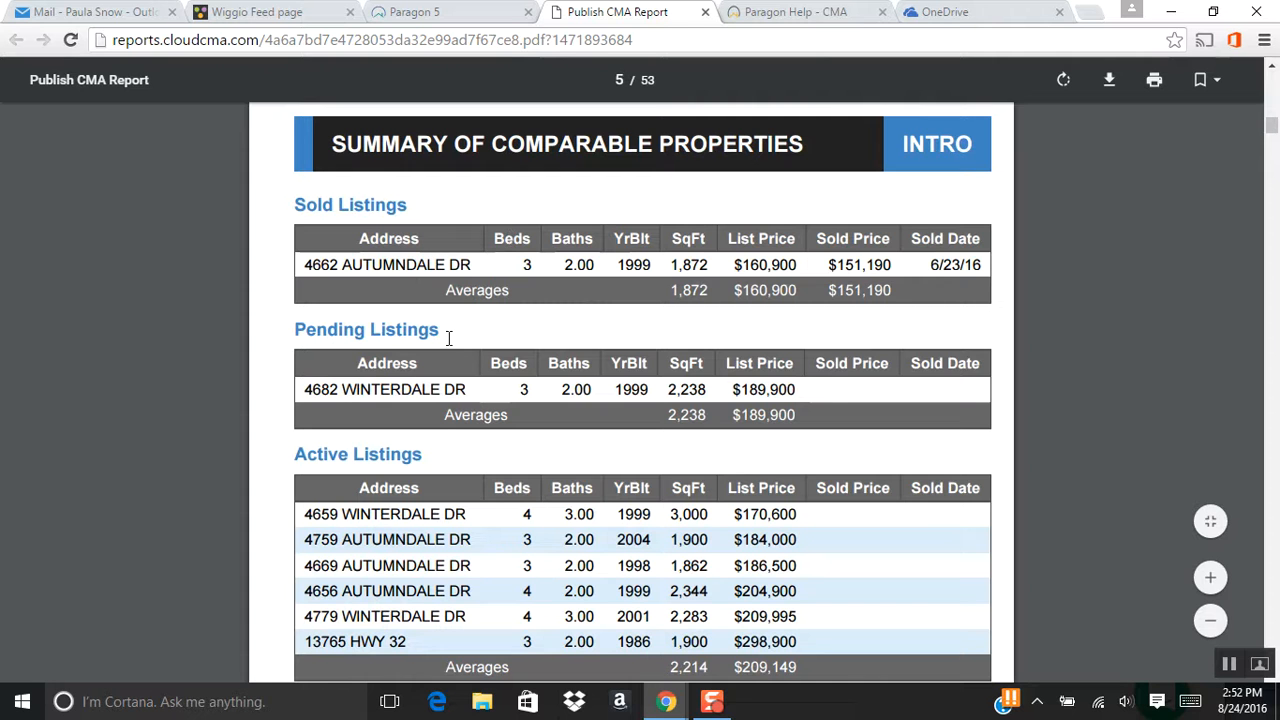
# Scroll past the first Winterdale Dr comparable's pages to the next Winterdale listing's photos.
pyautogui.scroll(-2, 452, 460)
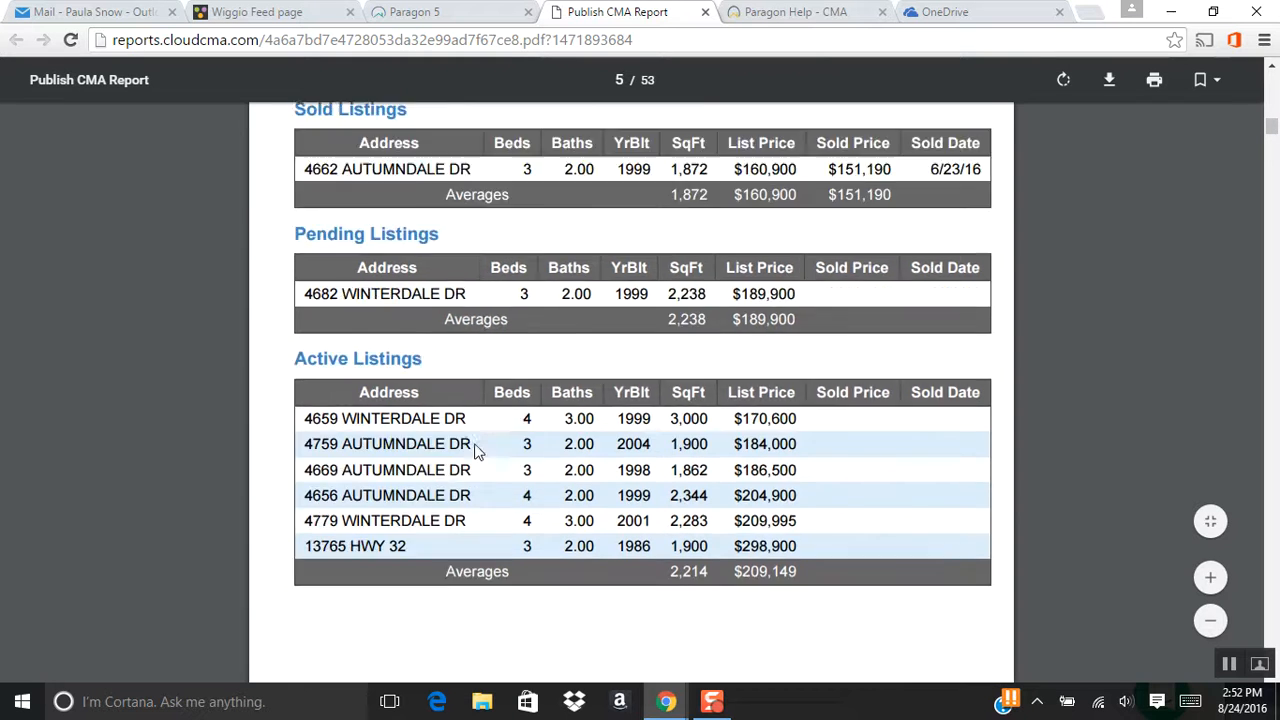
pyautogui.scroll(-5, 923, 416)
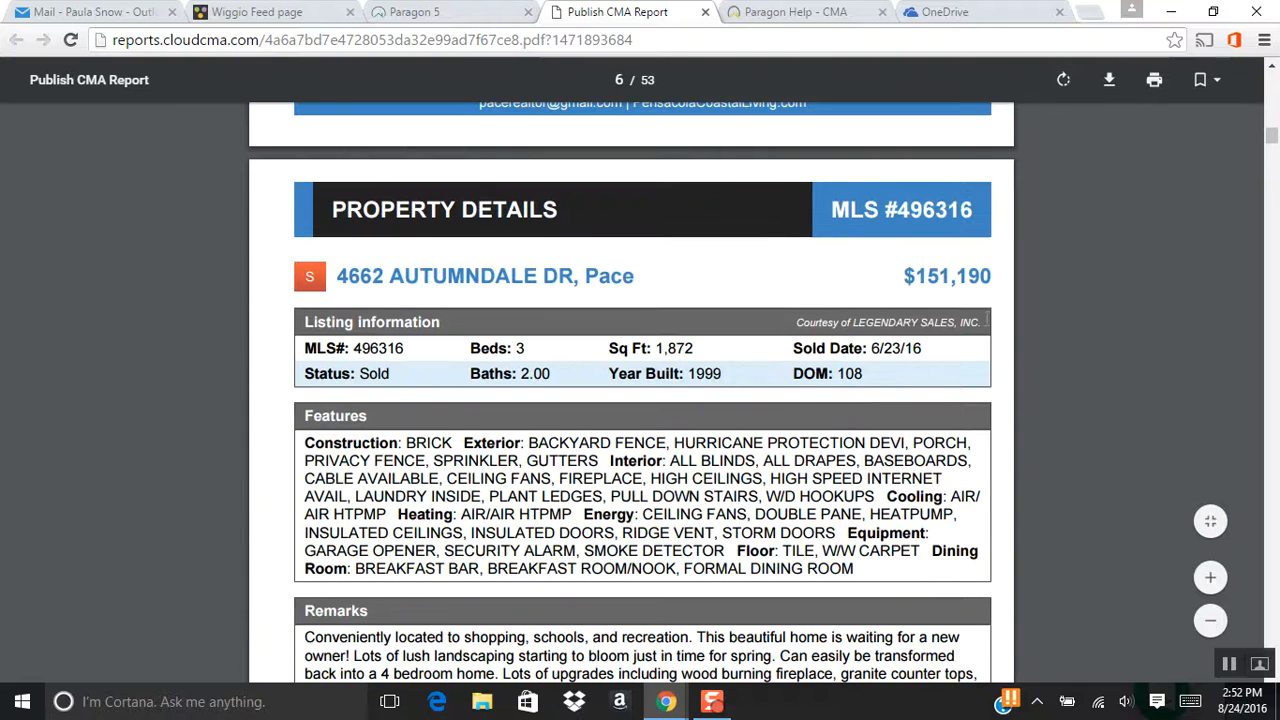
pyautogui.scroll(-3, 987, 316)
pyautogui.scroll(1, 987, 316)
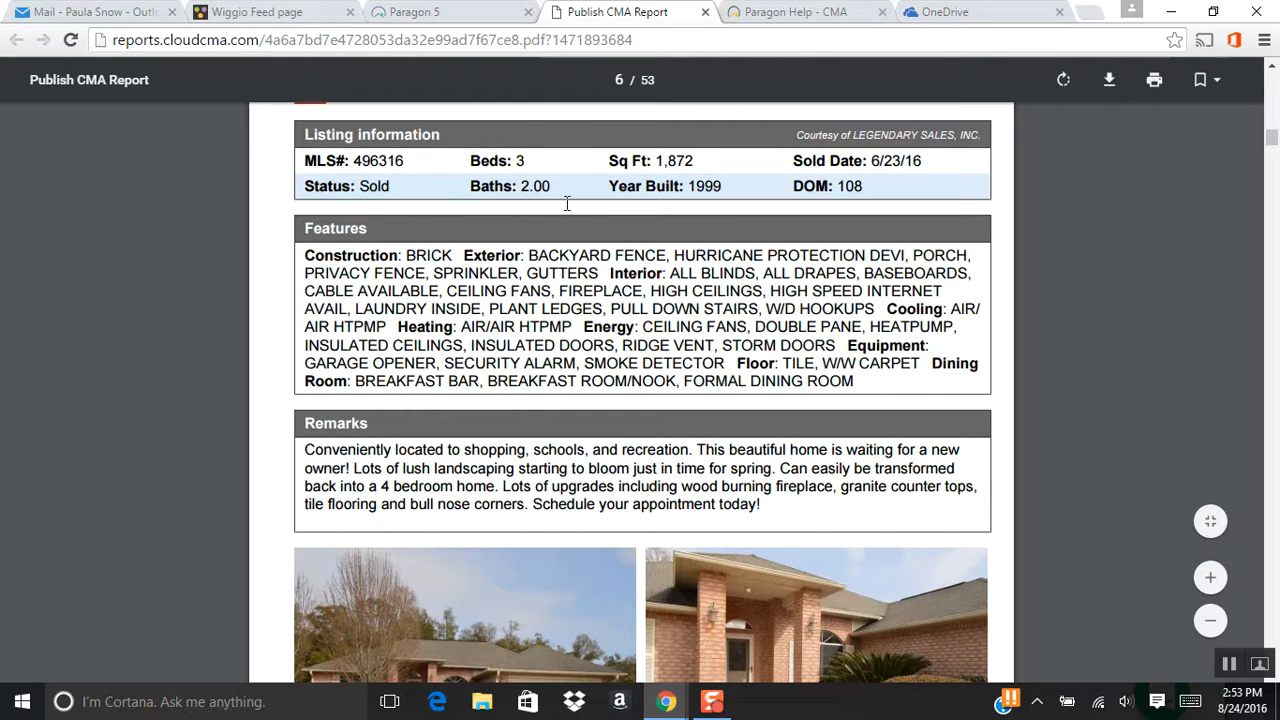
pyautogui.scroll(-5, 981, 346)
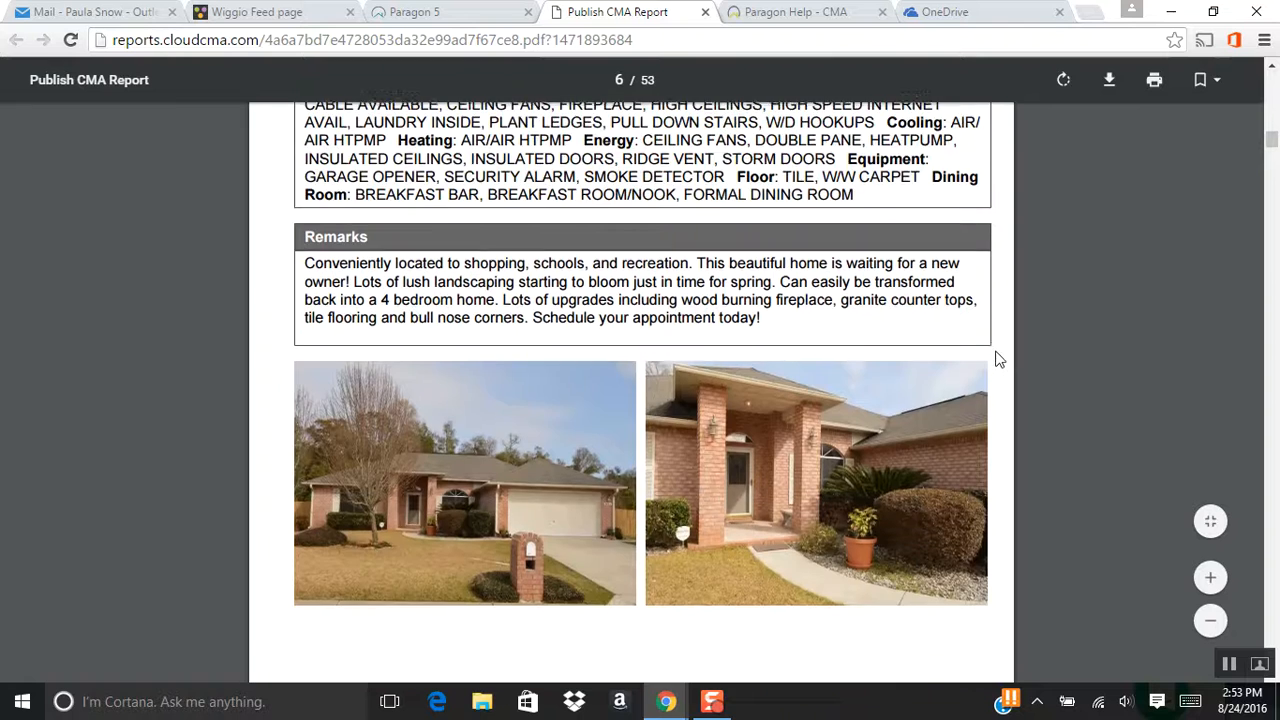
pyautogui.scroll(3, 995, 357)
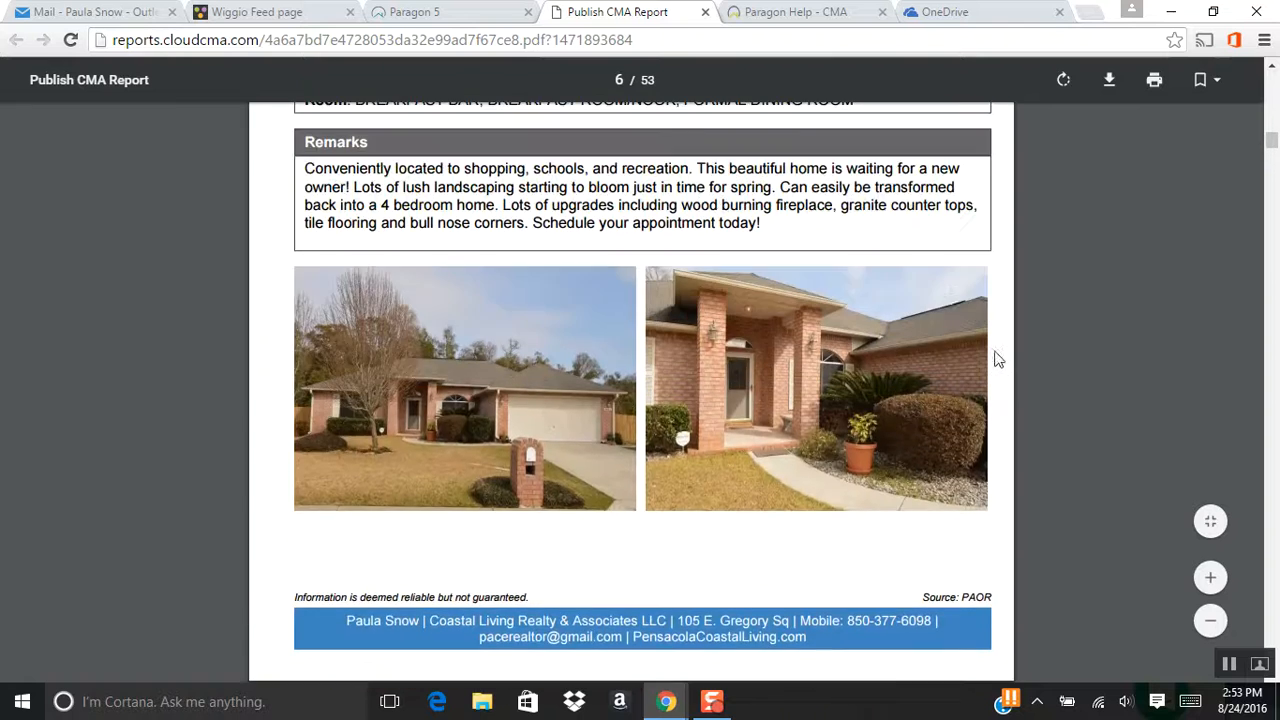
pyautogui.scroll(-2, 918, 340)
pyautogui.scroll(-9, 918, 340)
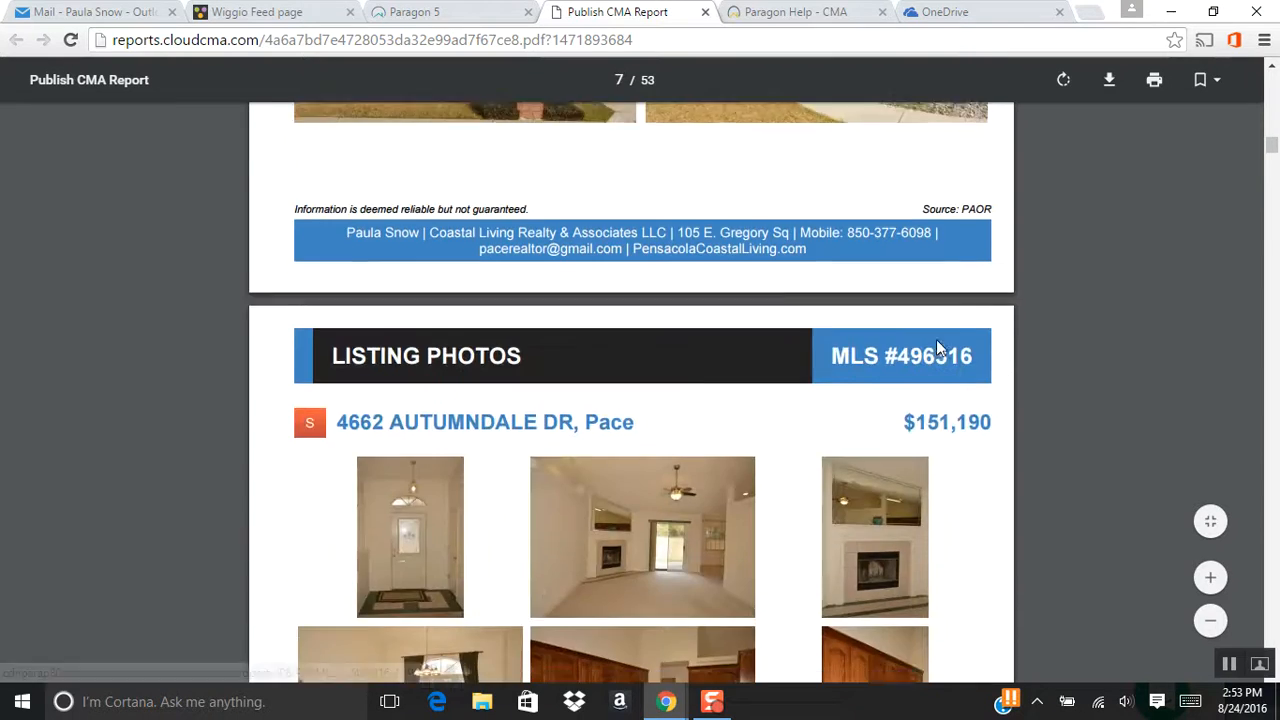
pyautogui.scroll(-6, 998, 390)
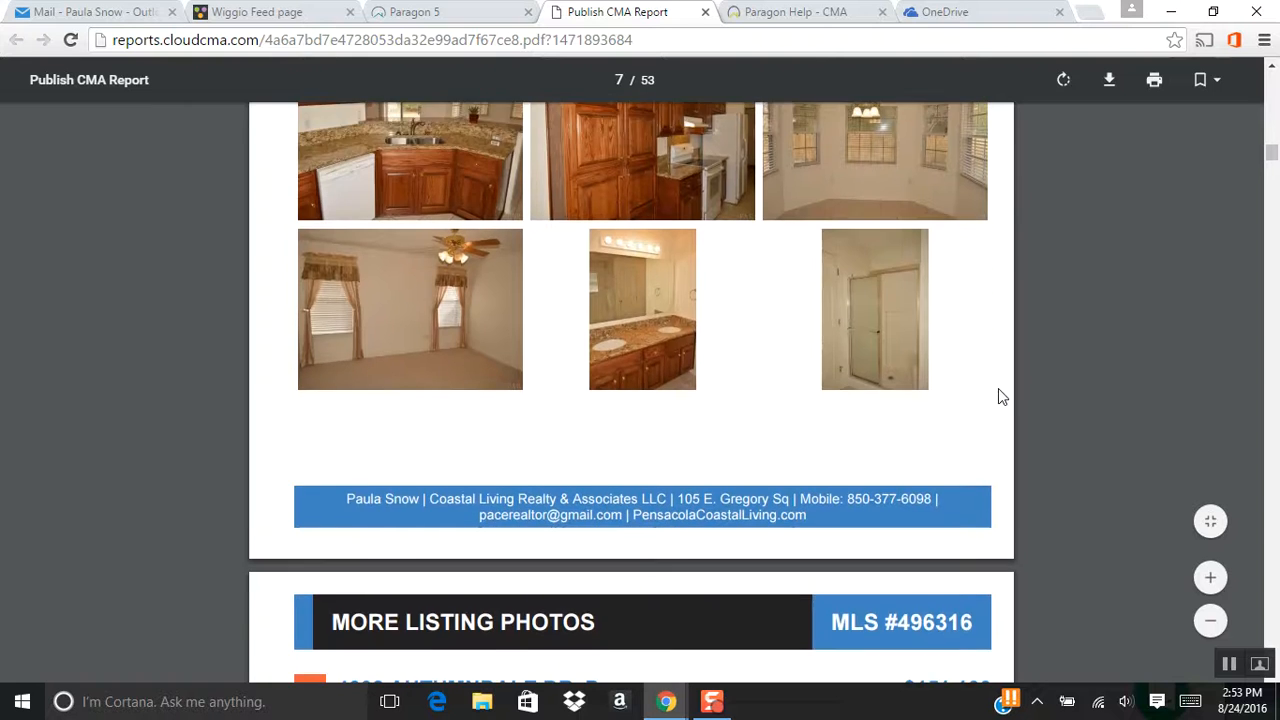
pyautogui.scroll(-1, 998, 390)
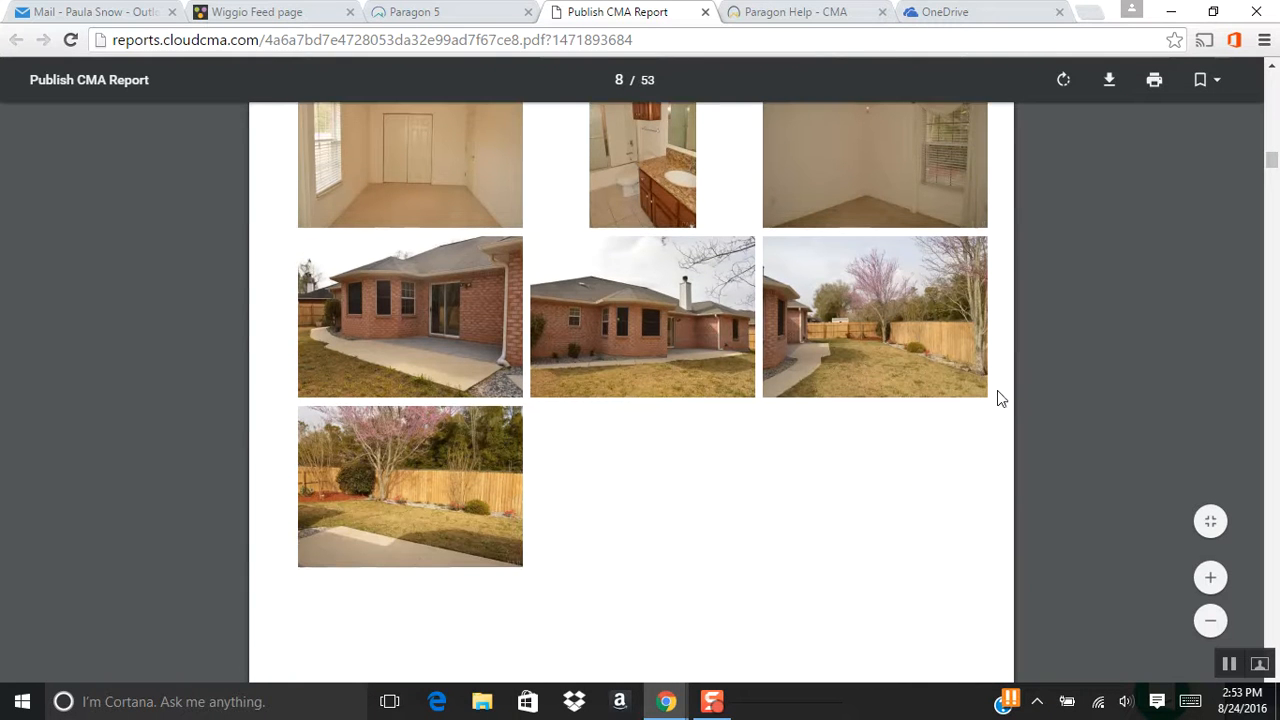
pyautogui.scroll(-2, 991, 400)
pyautogui.scroll(-5, 993, 407)
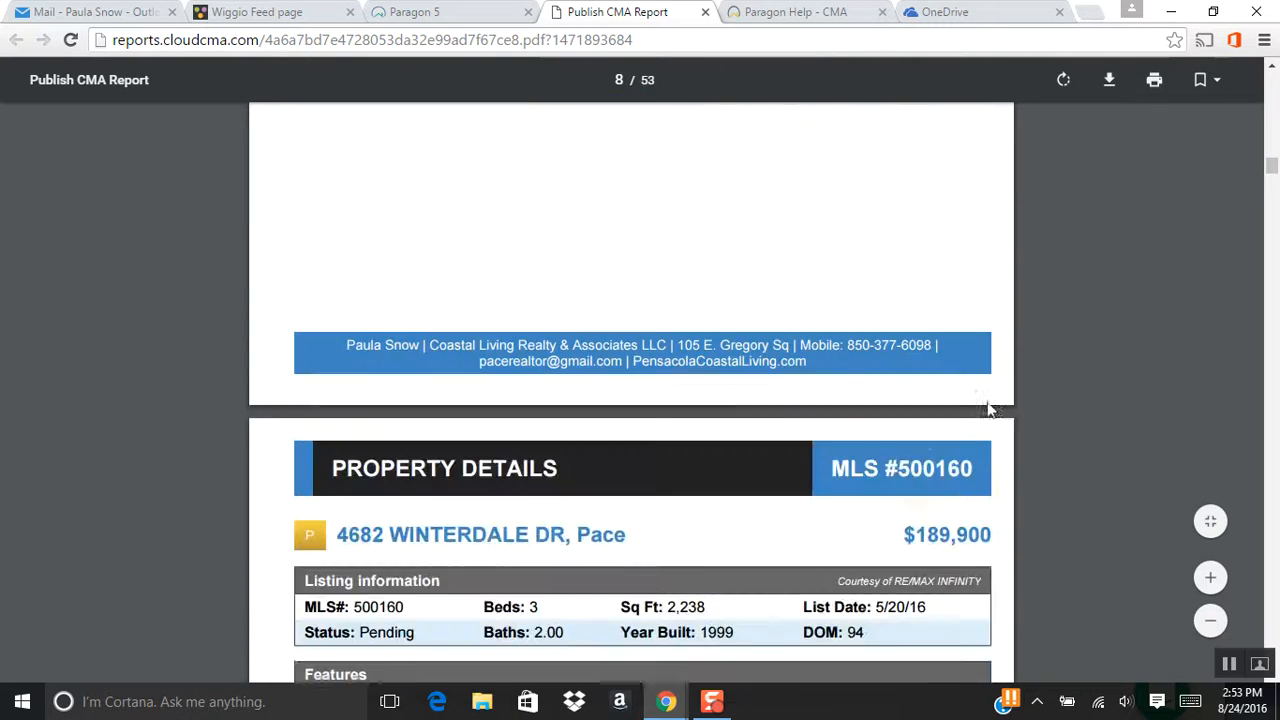
pyautogui.scroll(-2, 990, 410)
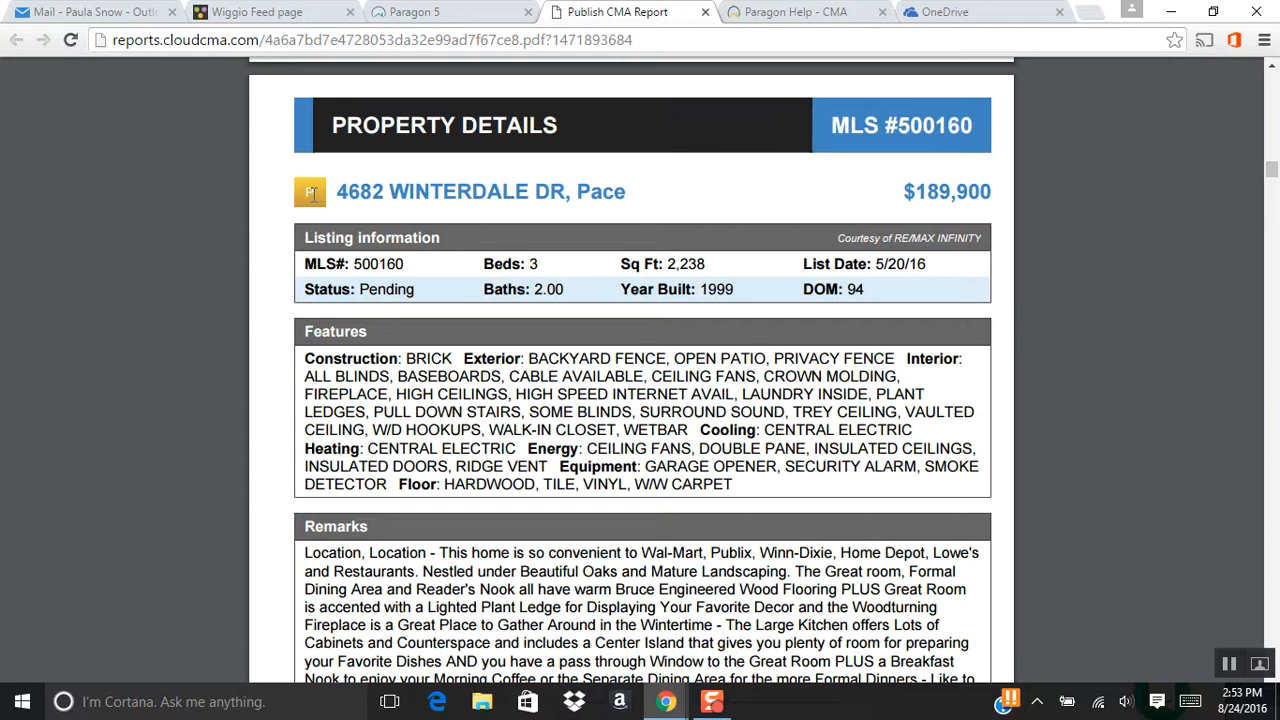
pyautogui.scroll(-13, 880, 345)
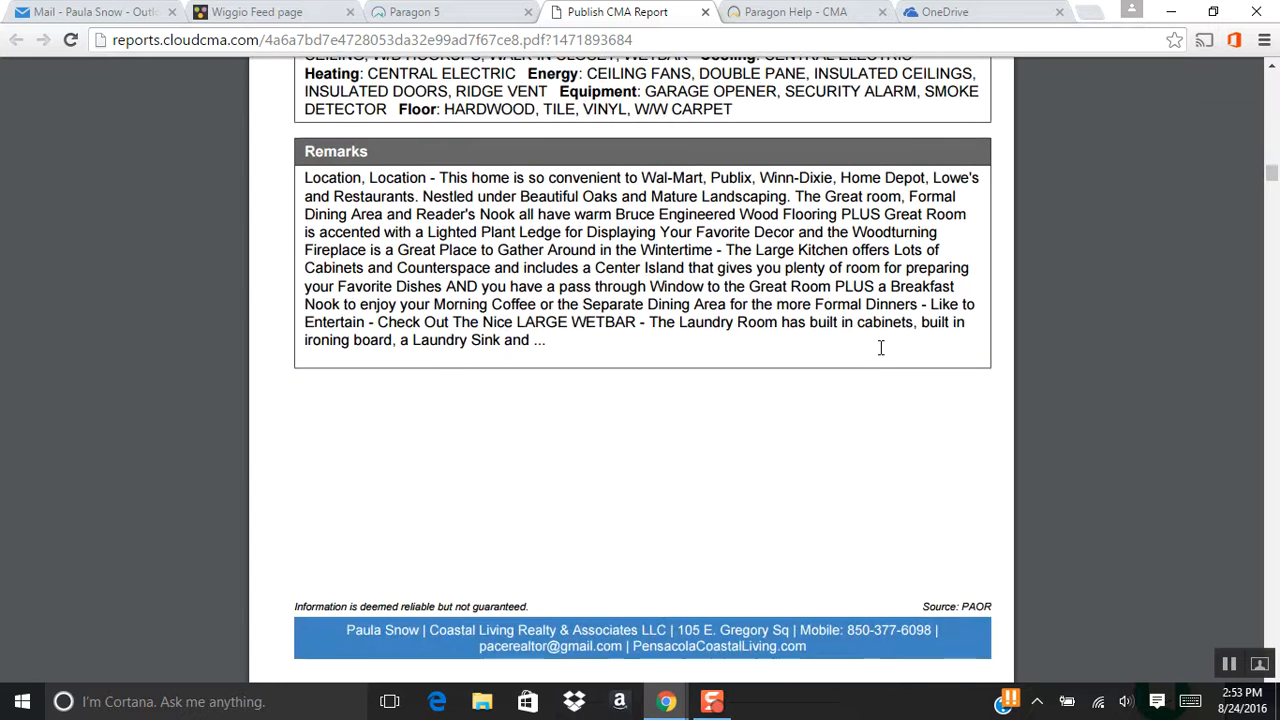
pyautogui.scroll(-15, 958, 408)
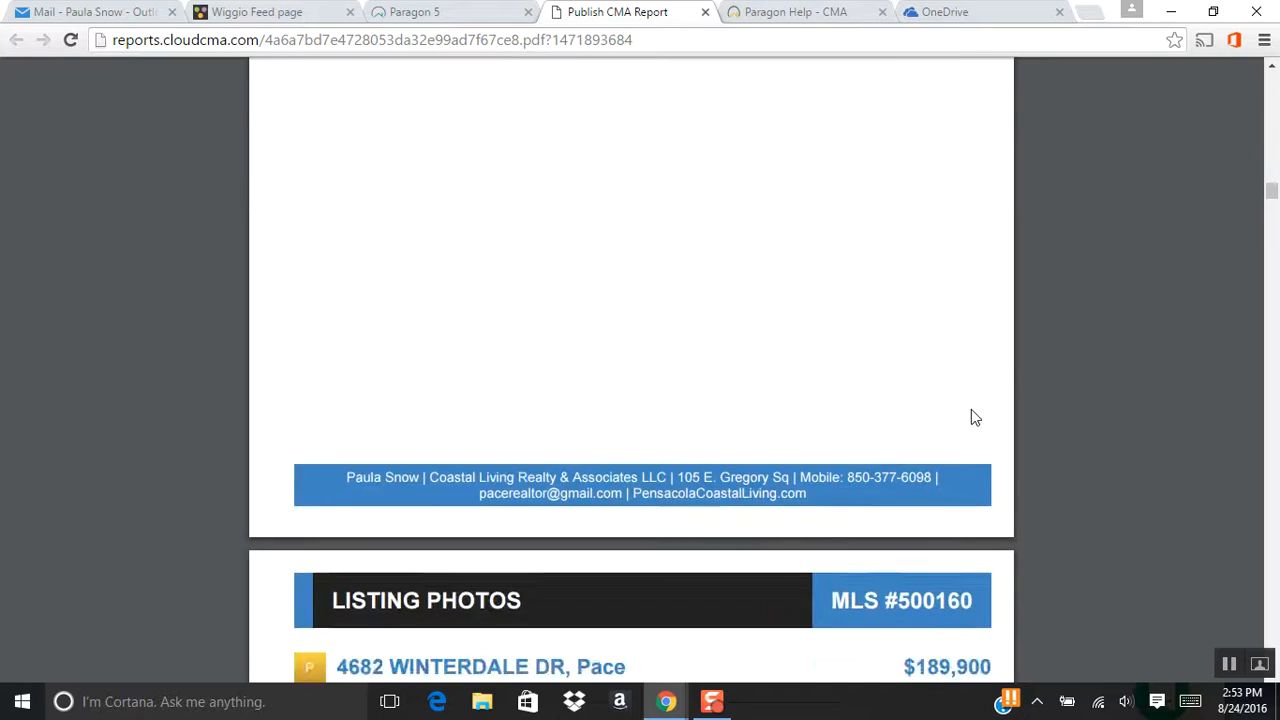
pyautogui.scroll(-20, 970, 422)
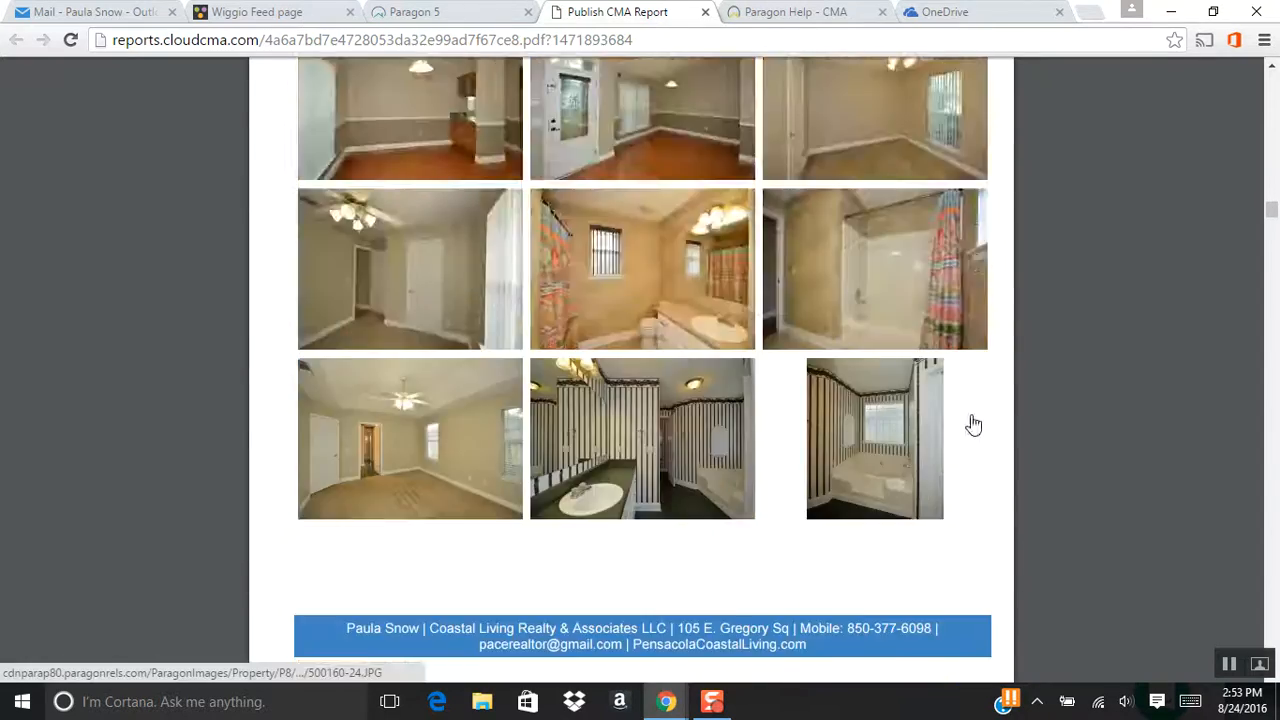
pyautogui.scroll(-15, 975, 426)
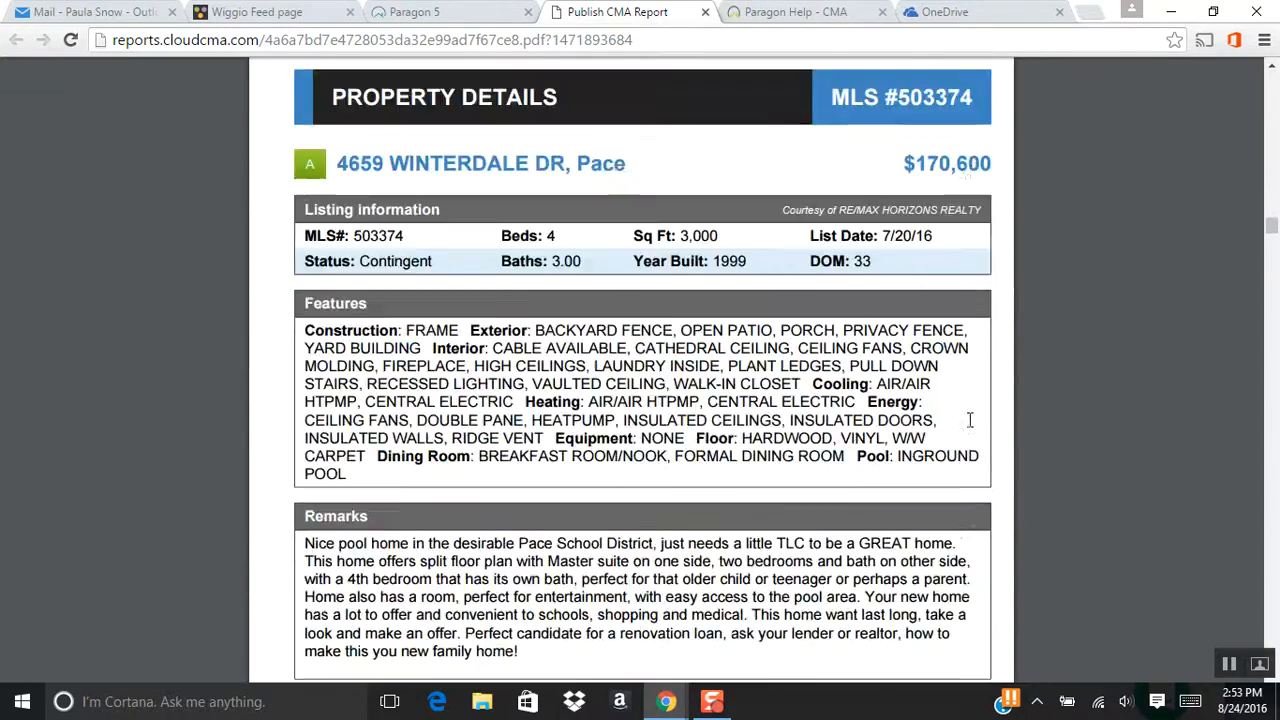
pyautogui.scroll(-15, 968, 430)
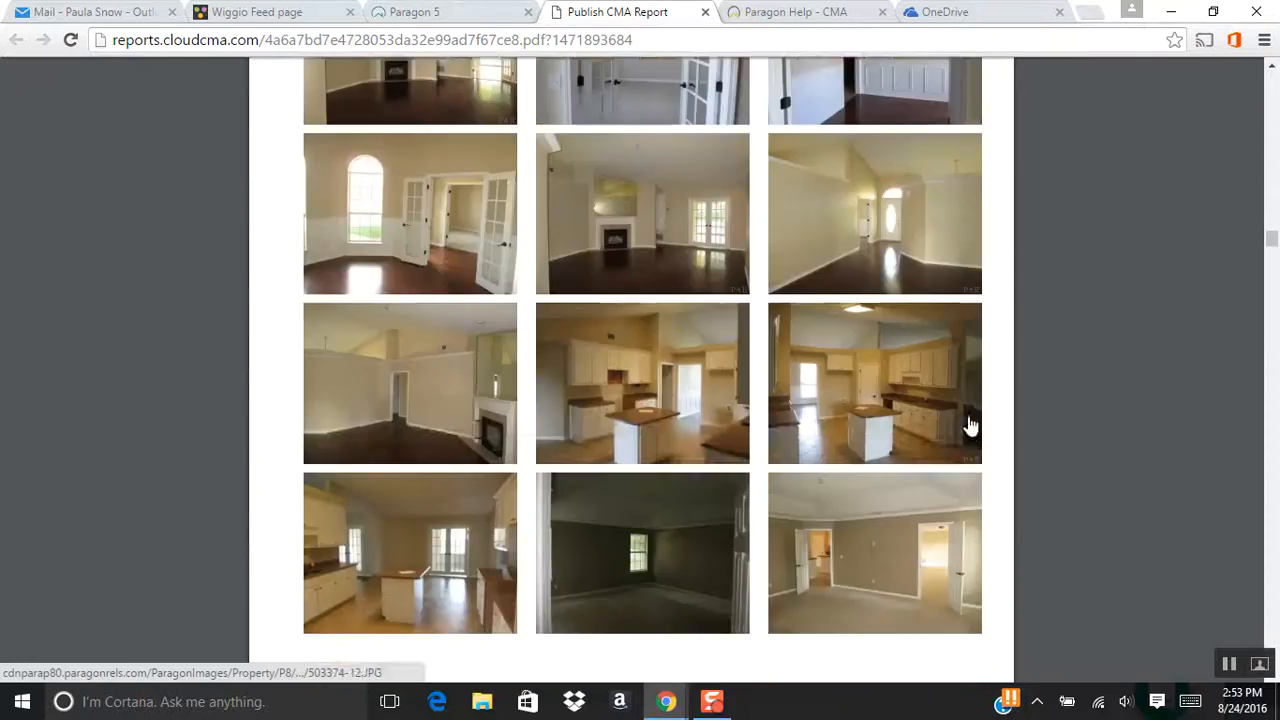
# Jump to page 36 and review the statistics: 6 active listings averaging $209,149, 180 days on market.
pyautogui.moveTo(1272, 238); pyautogui.dragTo(1273, 471)
pyautogui.scroll(5, 1081, 409)
pyautogui.scroll(5, 1079, 410)
pyautogui.scroll(-7, 1076, 415)
pyautogui.scroll(-1, 1076, 415)
pyautogui.scroll(1, 1077, 420)
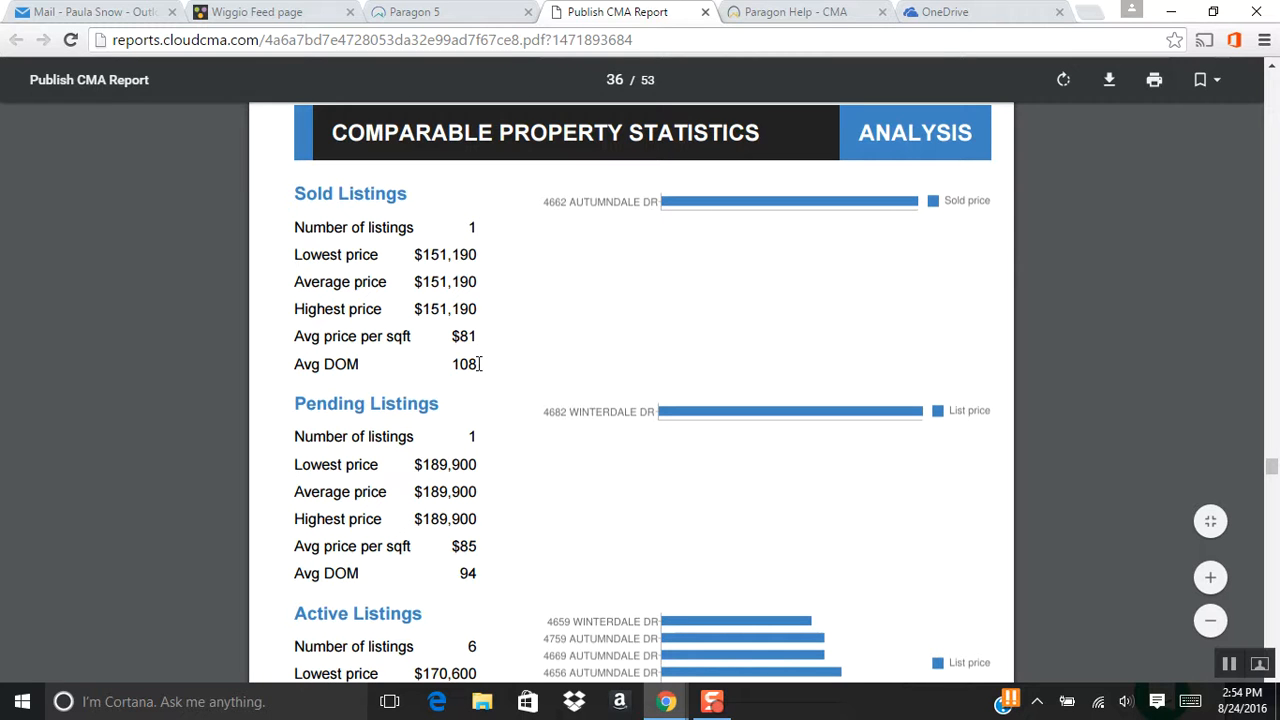
pyautogui.scroll(-3, 597, 341)
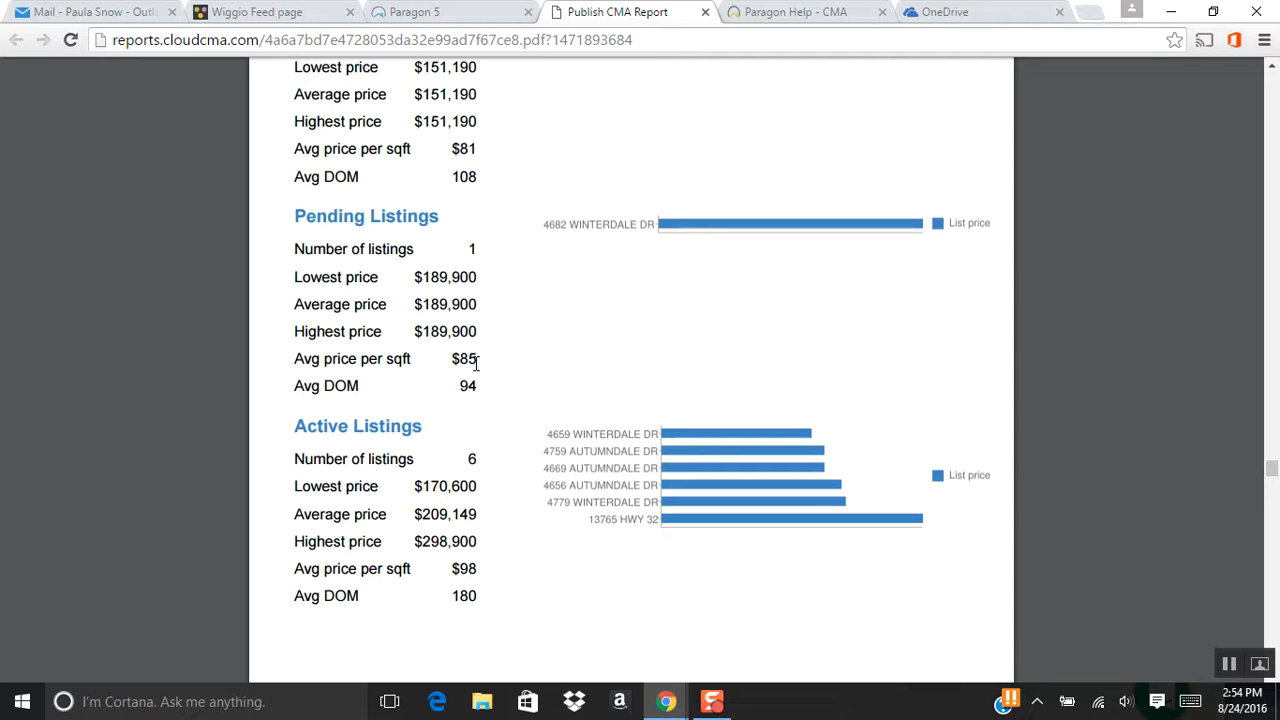
pyautogui.scroll(-3, 531, 354)
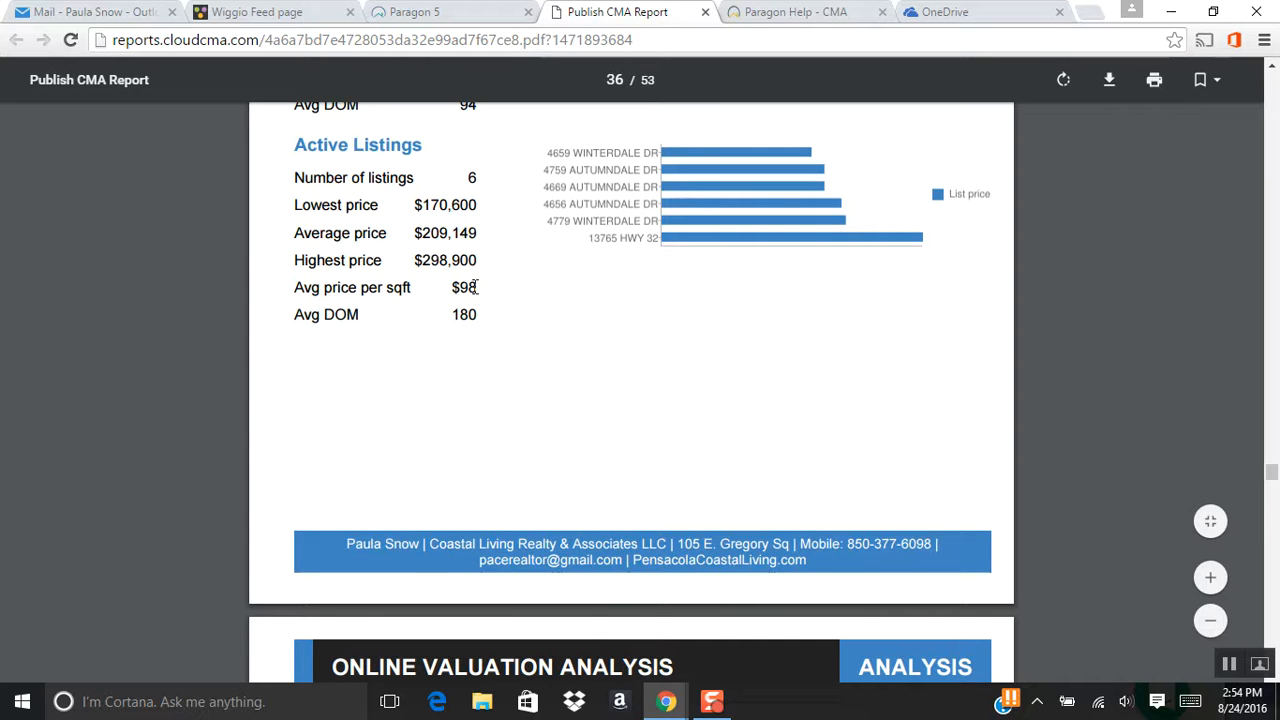
# Scroll to page 37 and review the Online Valuation Analysis tables.
pyautogui.scroll(-5, 563, 340)
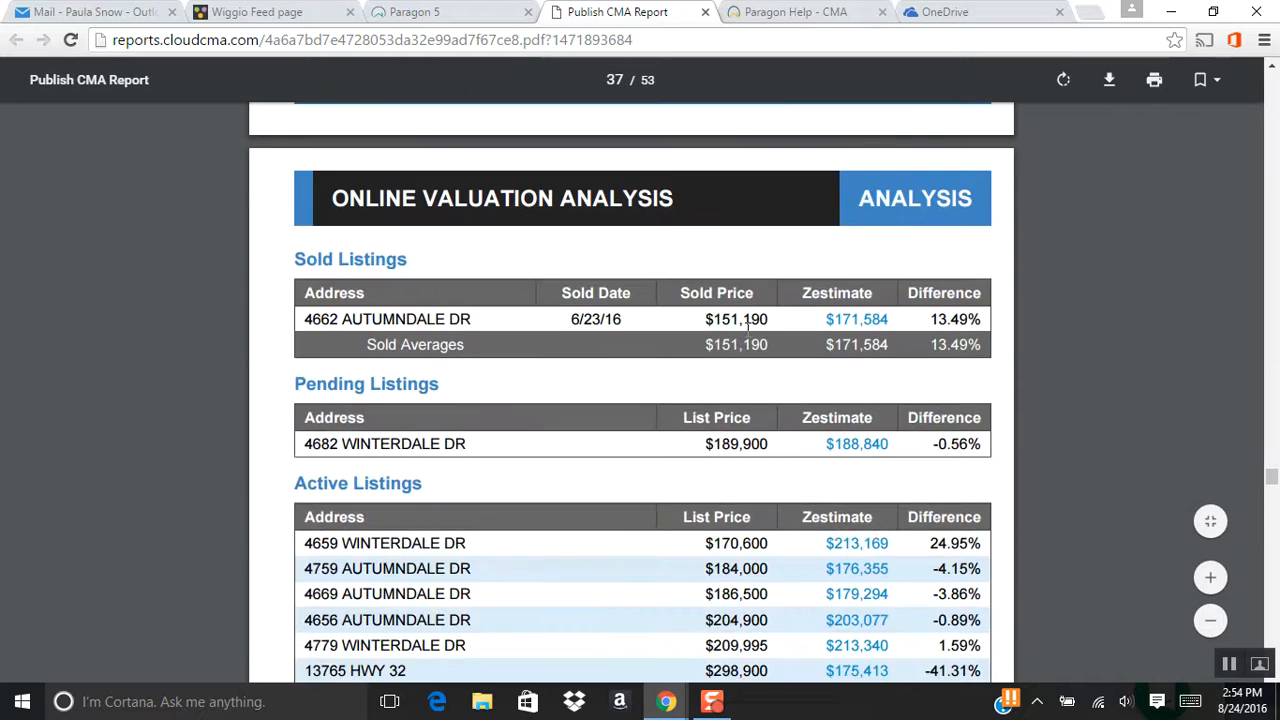
pyautogui.scroll(-2, 747, 325)
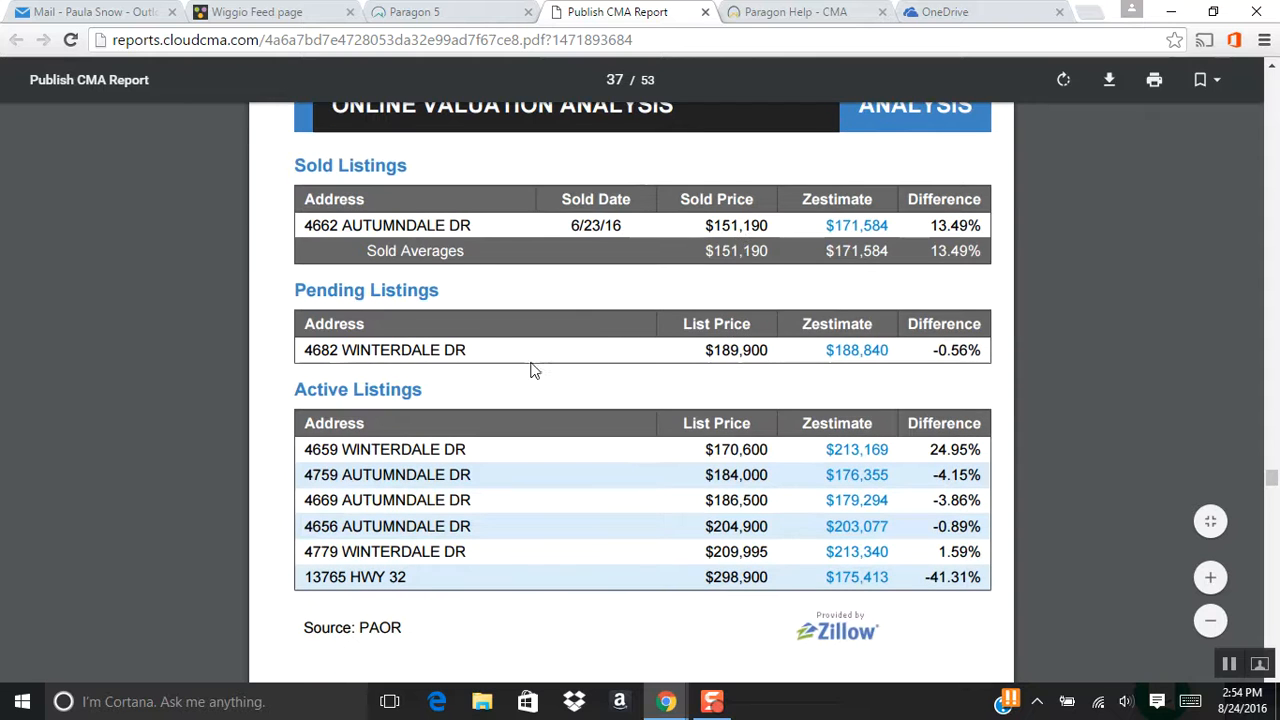
pyautogui.scroll(2, 557, 286)
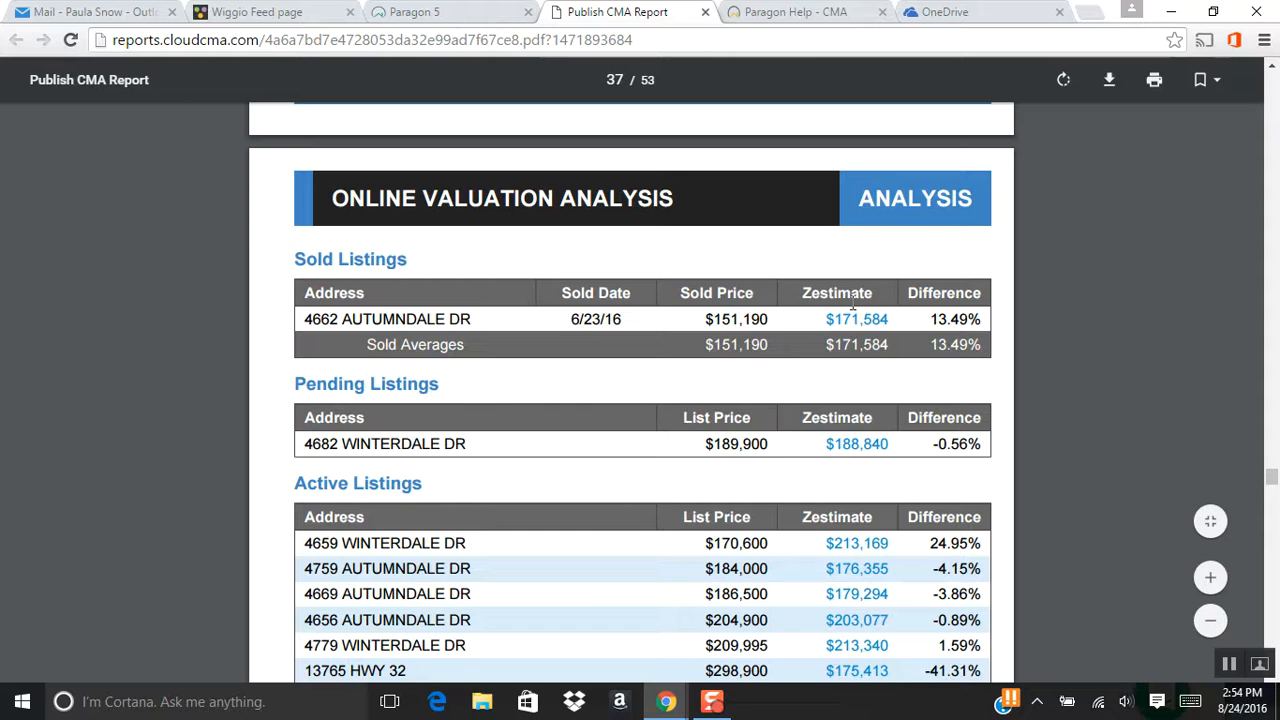
pyautogui.scroll(-2, 852, 310)
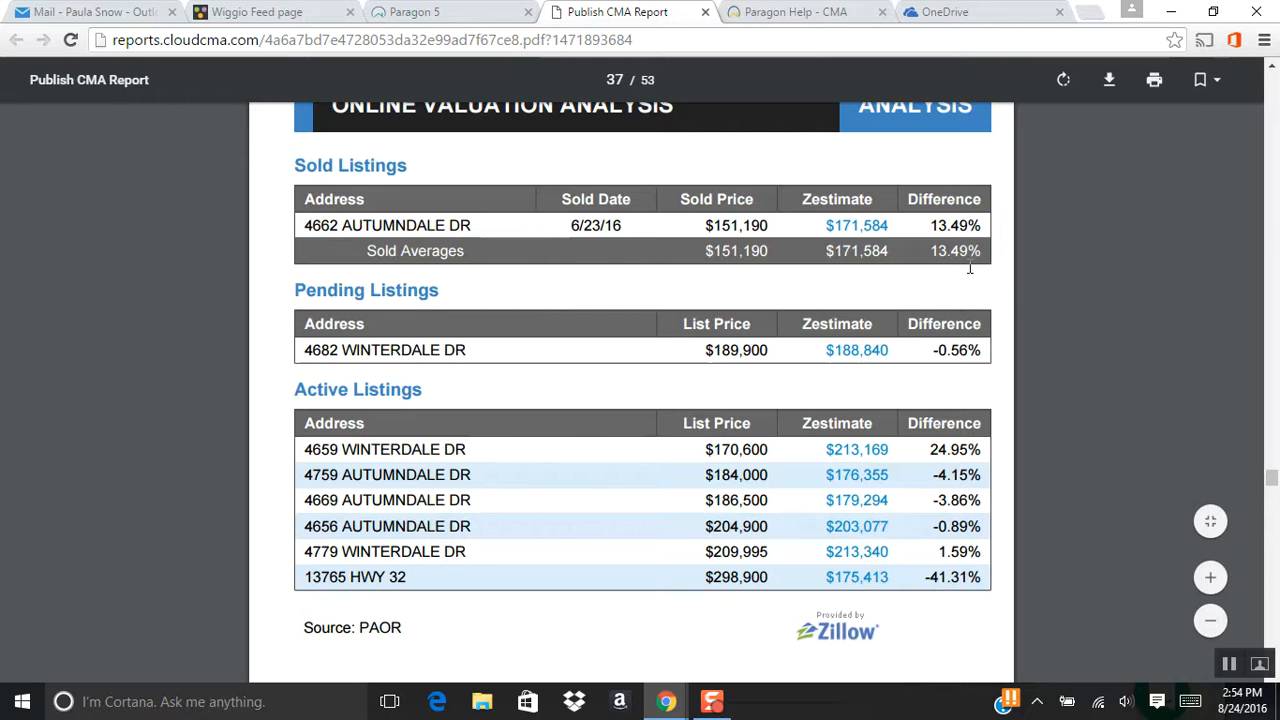
pyautogui.scroll(-5, 995, 290)
pyautogui.scroll(-4, 996, 290)
pyautogui.scroll(8, 996, 286)
pyautogui.scroll(-8, 964, 316)
pyautogui.scroll(-2, 964, 322)
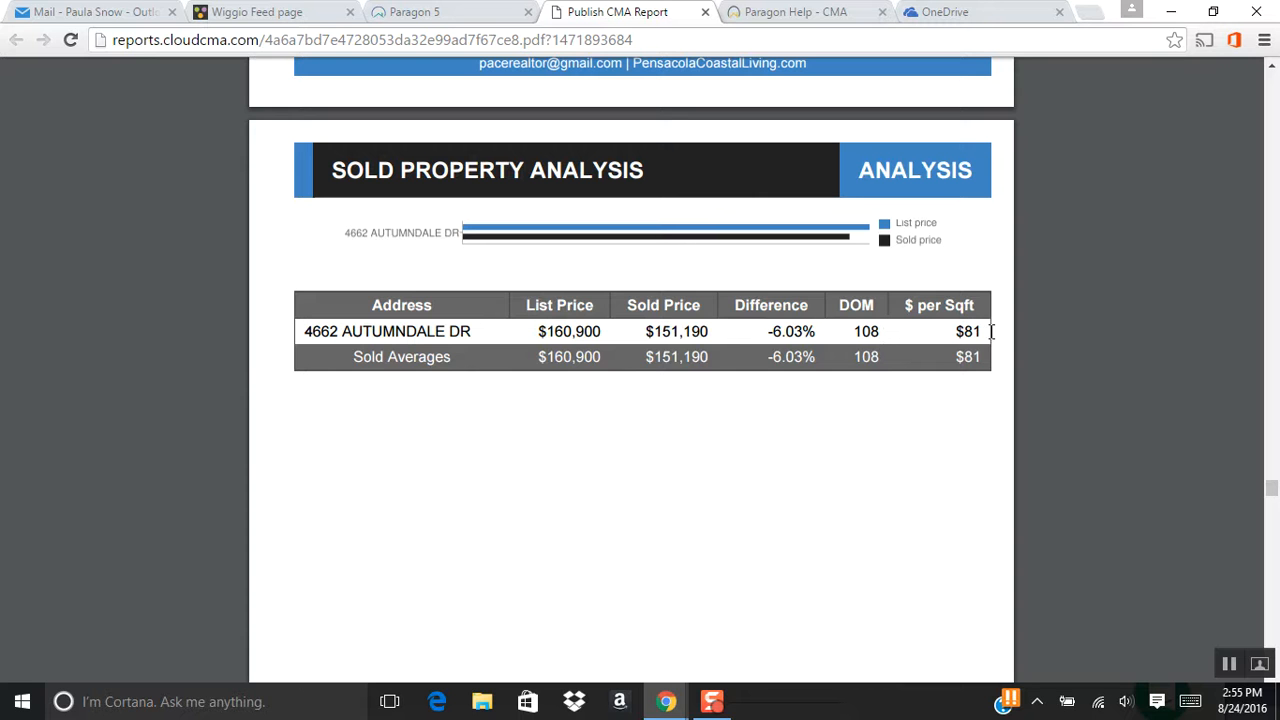
# Scroll through the informational pages and client testimonials.
pyautogui.scroll(-10, 987, 346)
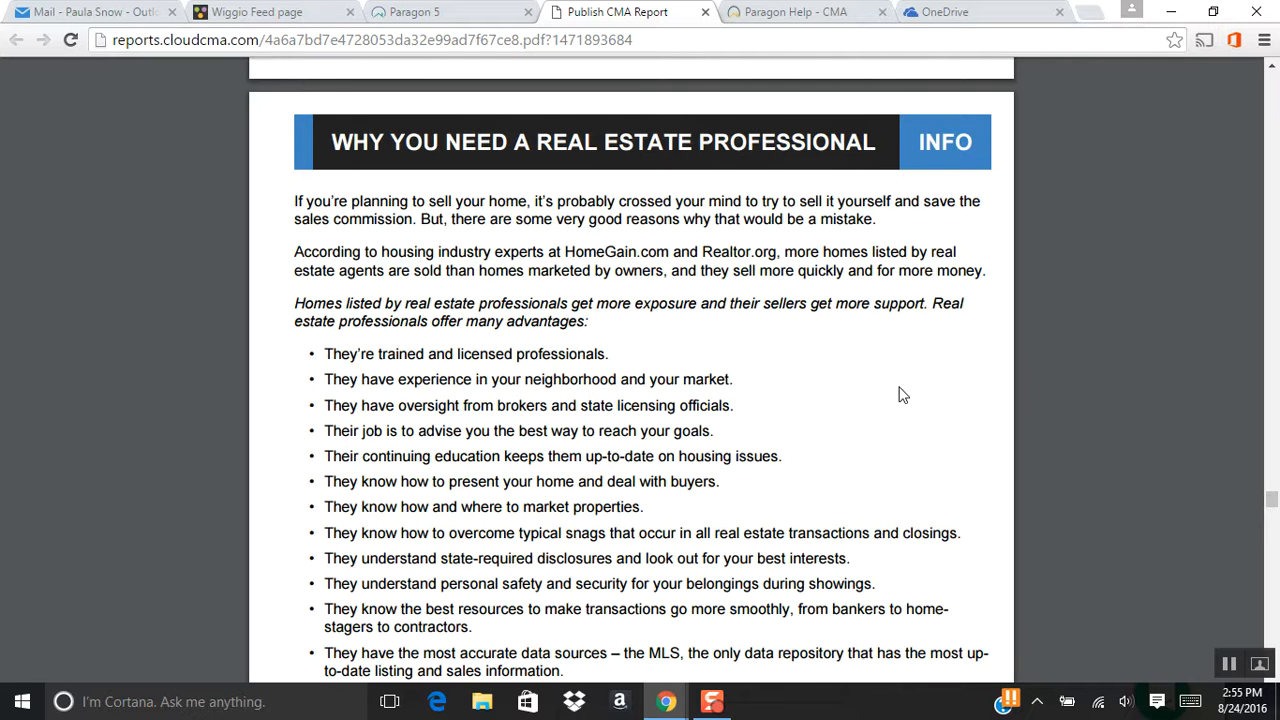
pyautogui.scroll(-10, 898, 395)
pyautogui.scroll(-10, 918, 393)
pyautogui.scroll(-15, 920, 386)
pyautogui.scroll(-15, 920, 390)
pyautogui.scroll(-15, 922, 397)
pyautogui.scroll(-15, 924, 400)
pyautogui.scroll(-15, 923, 398)
pyautogui.scroll(-5, 922, 412)
# Read the appraisal notes down to the 'CMAs are Tools' section on page 49.
pyautogui.scroll(10, 921, 410)
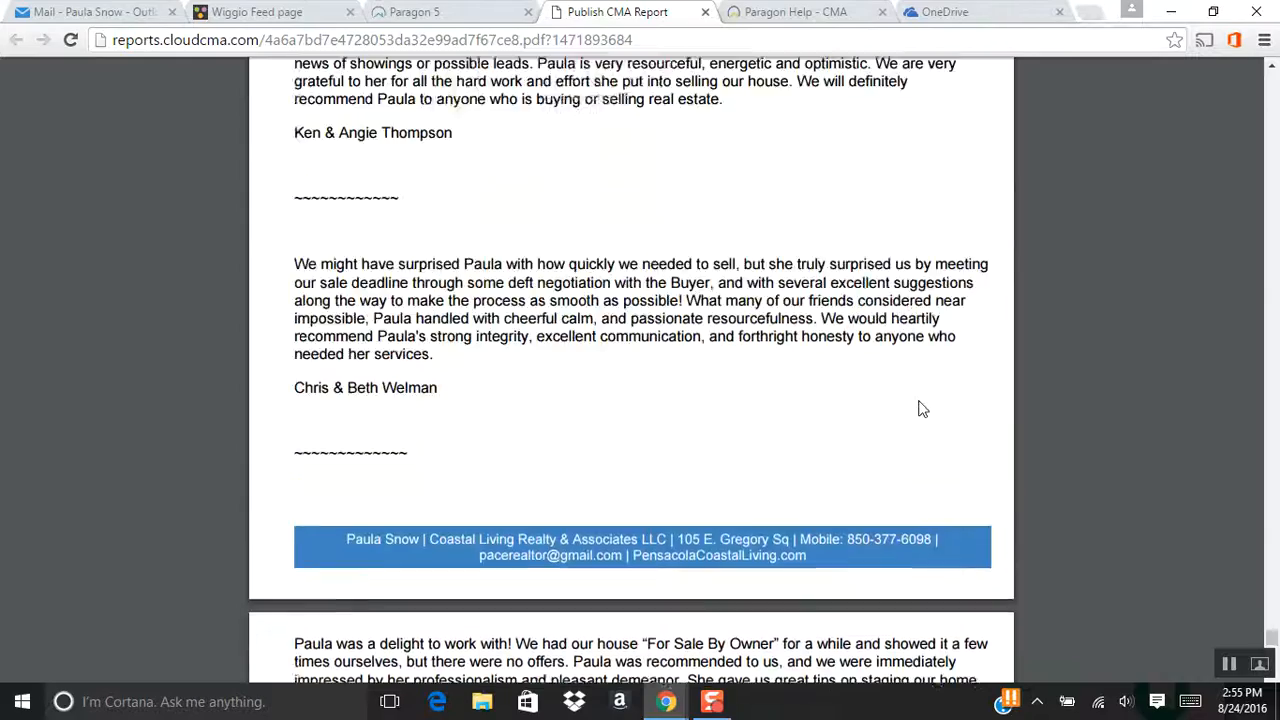
pyautogui.scroll(1, 921, 407)
pyautogui.scroll(5, 909, 398)
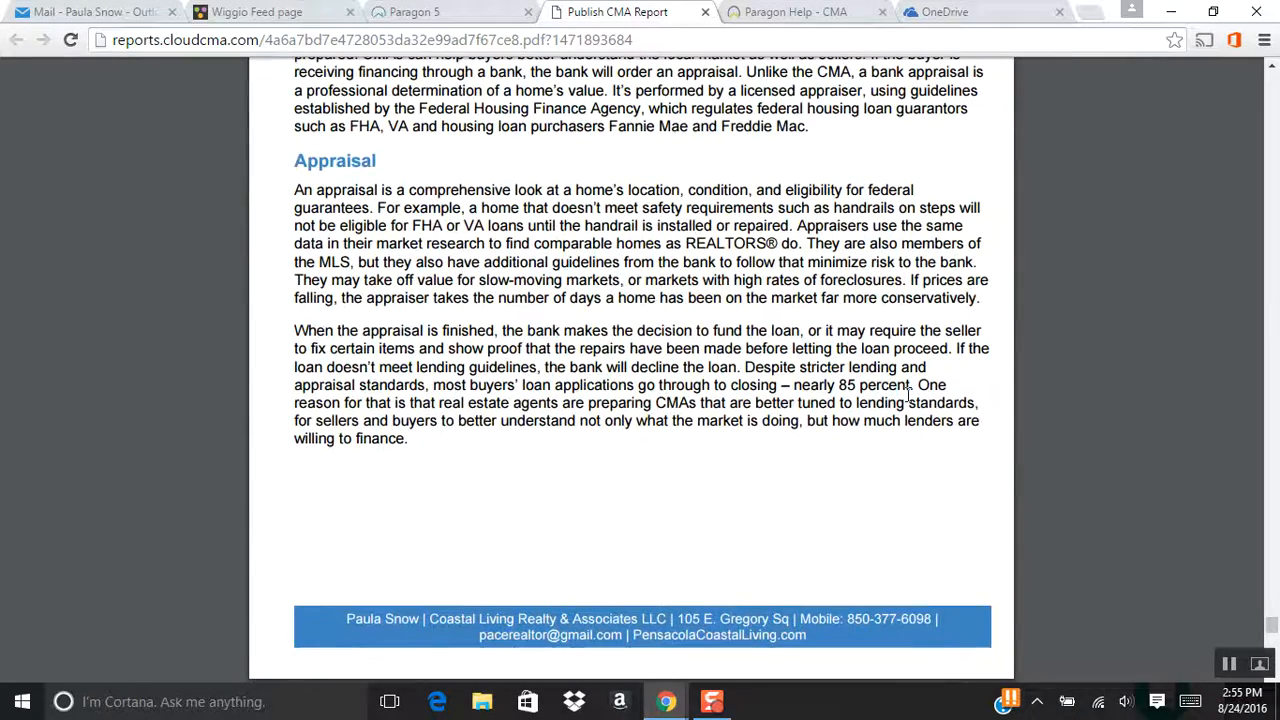
pyautogui.scroll(-6, 909, 395)
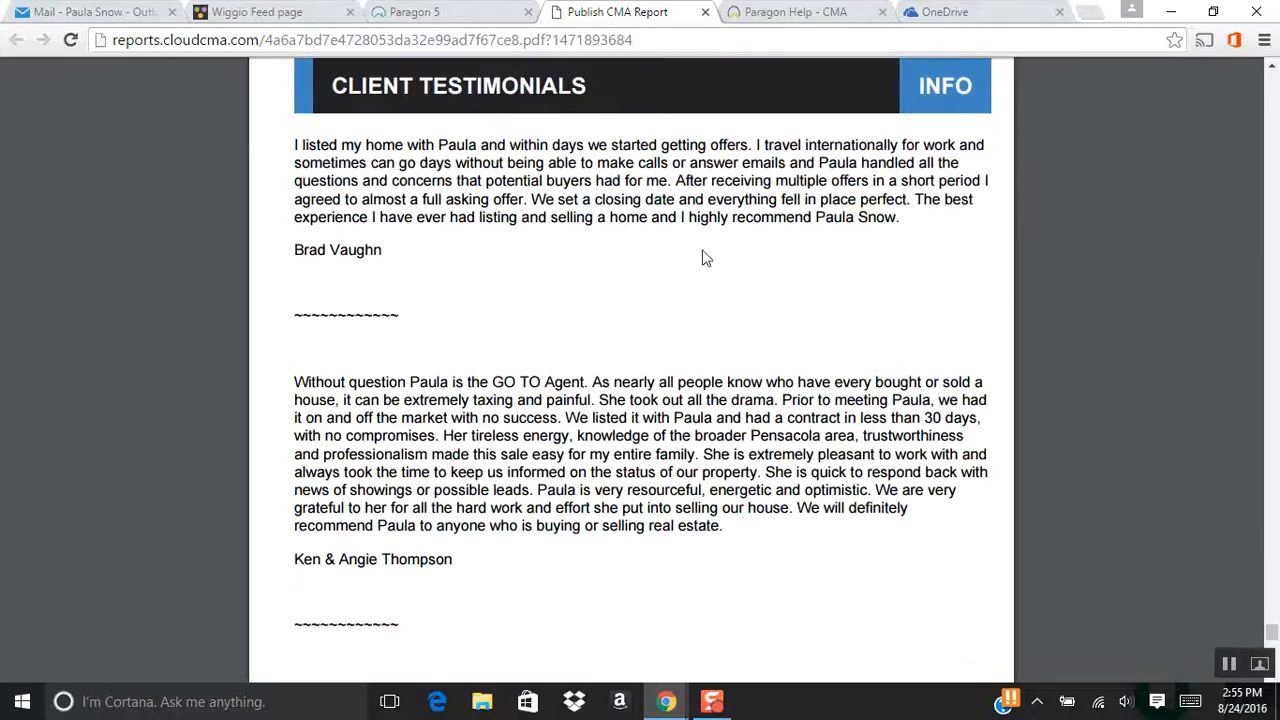
pyautogui.scroll(-15, 820, 380)
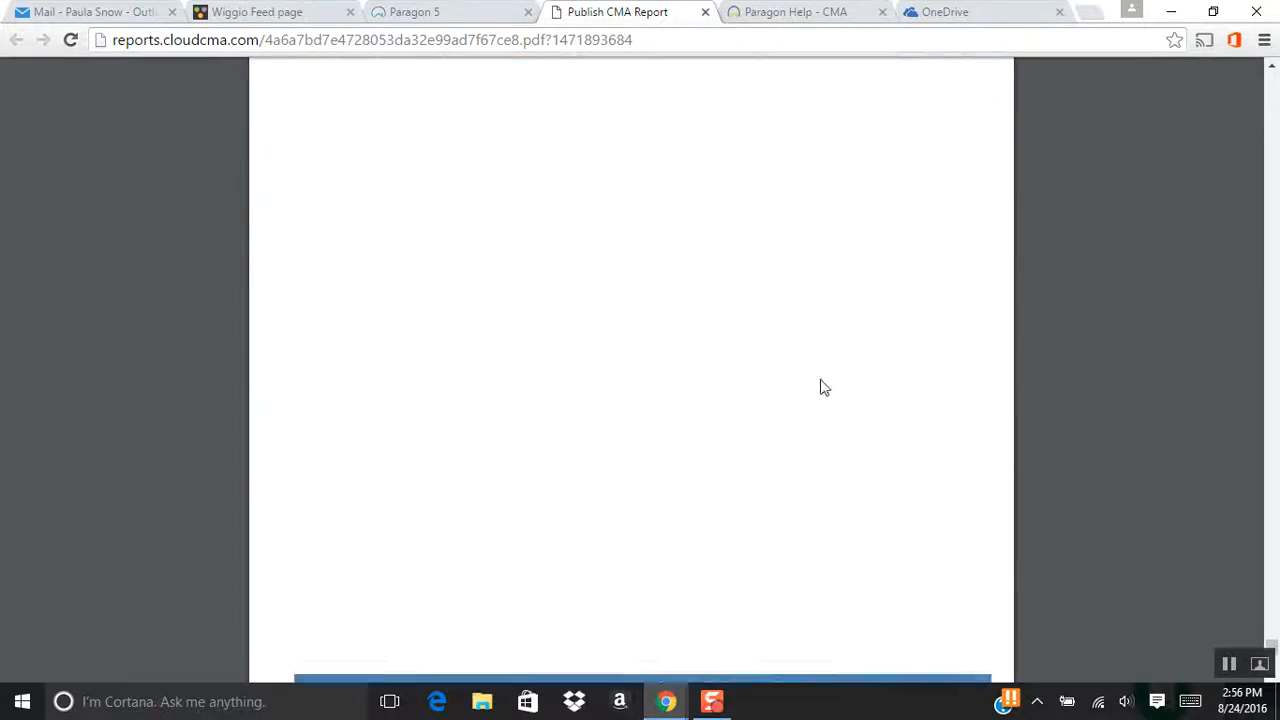
pyautogui.scroll(-6, 822, 385)
pyautogui.scroll(-1, 825, 387)
pyautogui.scroll(20, 851, 392)
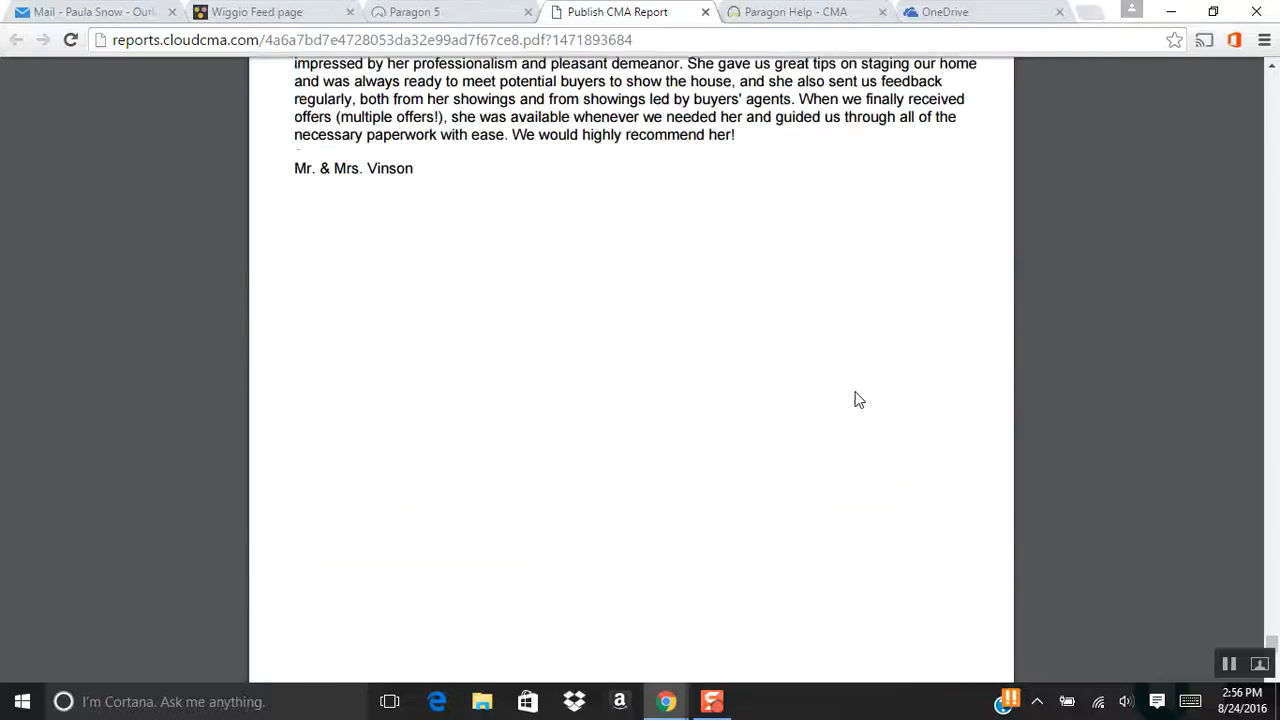
pyautogui.scroll(-20, 857, 400)
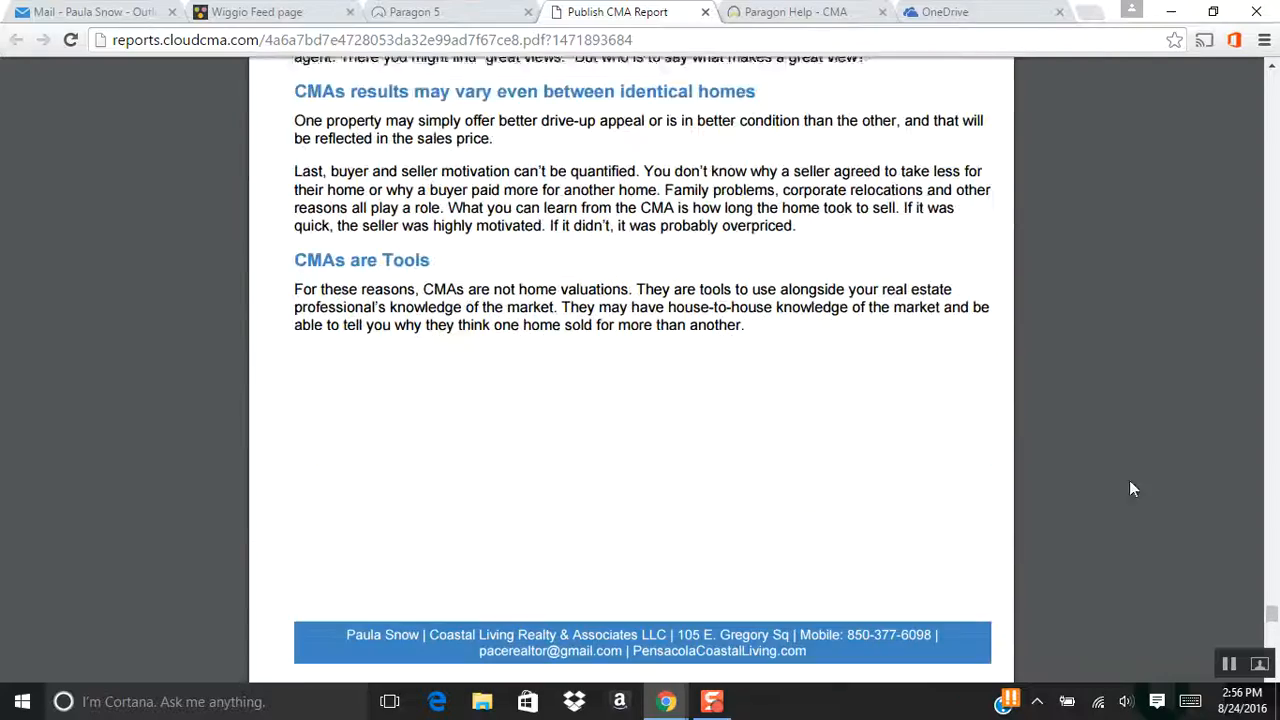
# Return to the report's start on page 3 Contact Me, briefly checking the Paragon 5 tab.
pyautogui.moveTo(1273, 620); pyautogui.dragTo(1272, 75)
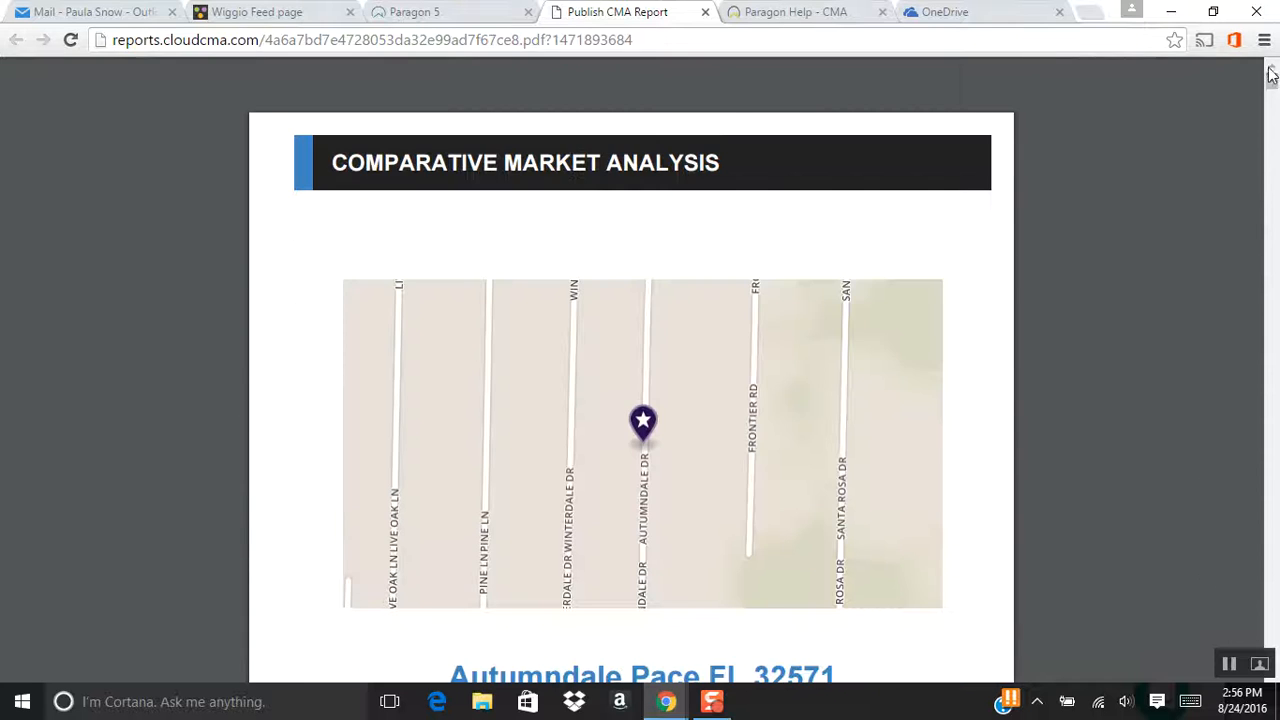
pyautogui.scroll(-1, 1001, 341)
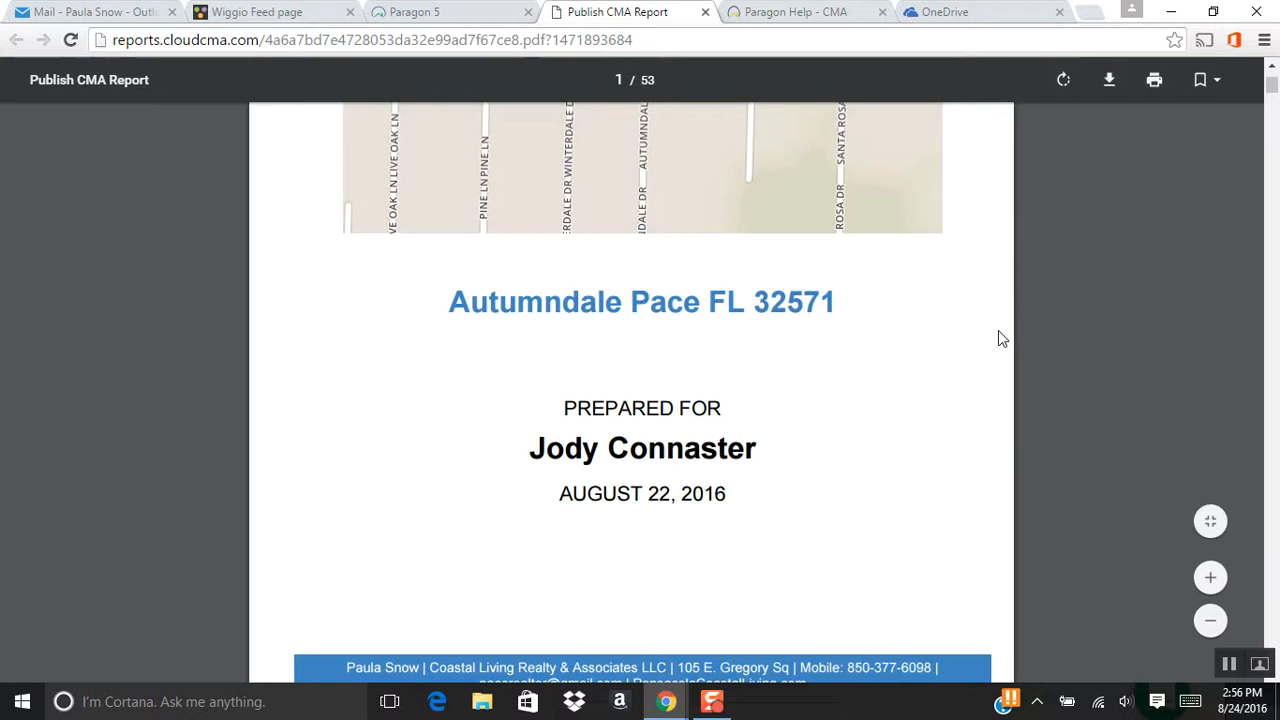
pyautogui.scroll(-3, 1000, 338)
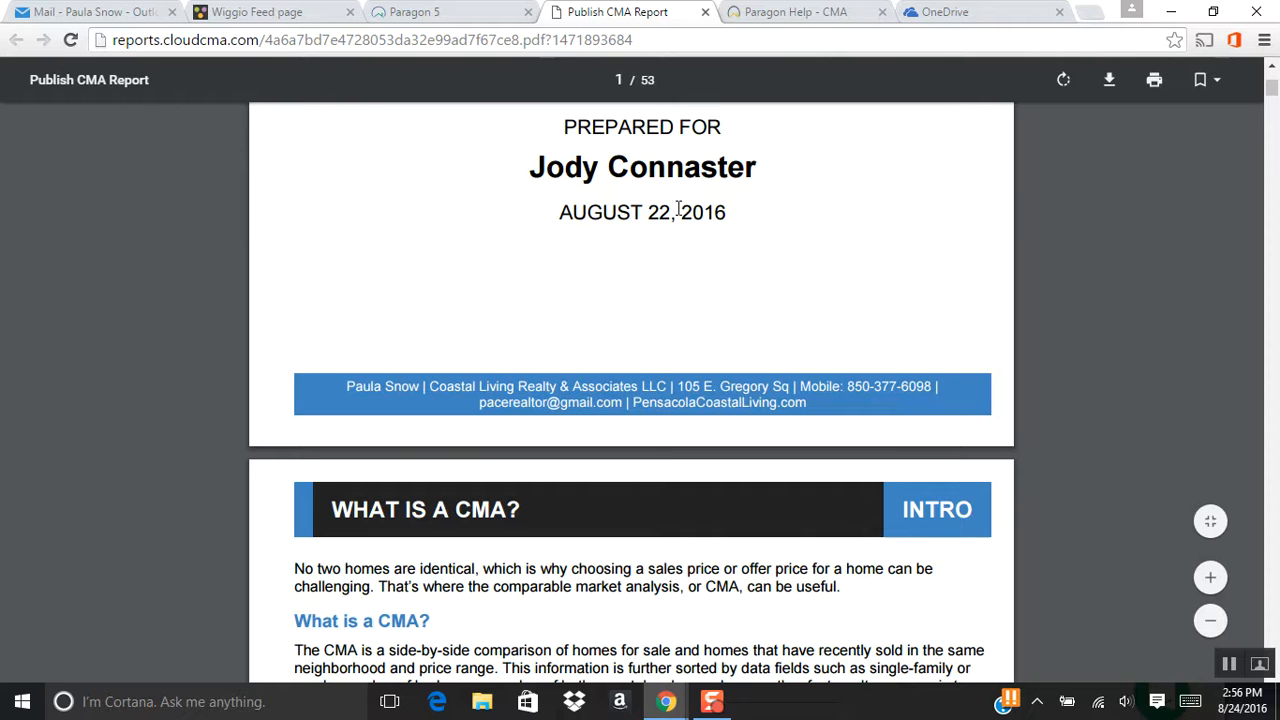
pyautogui.scroll(-13, 984, 490)
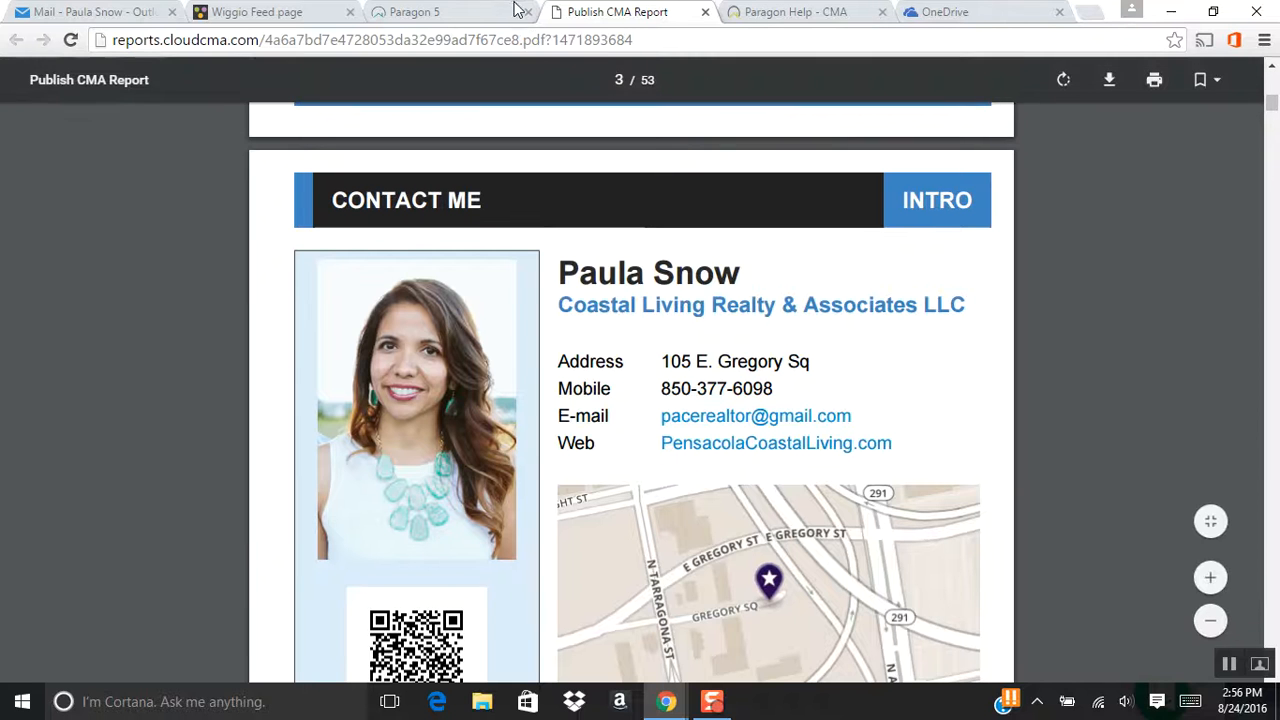
pyautogui.click(435, 13)
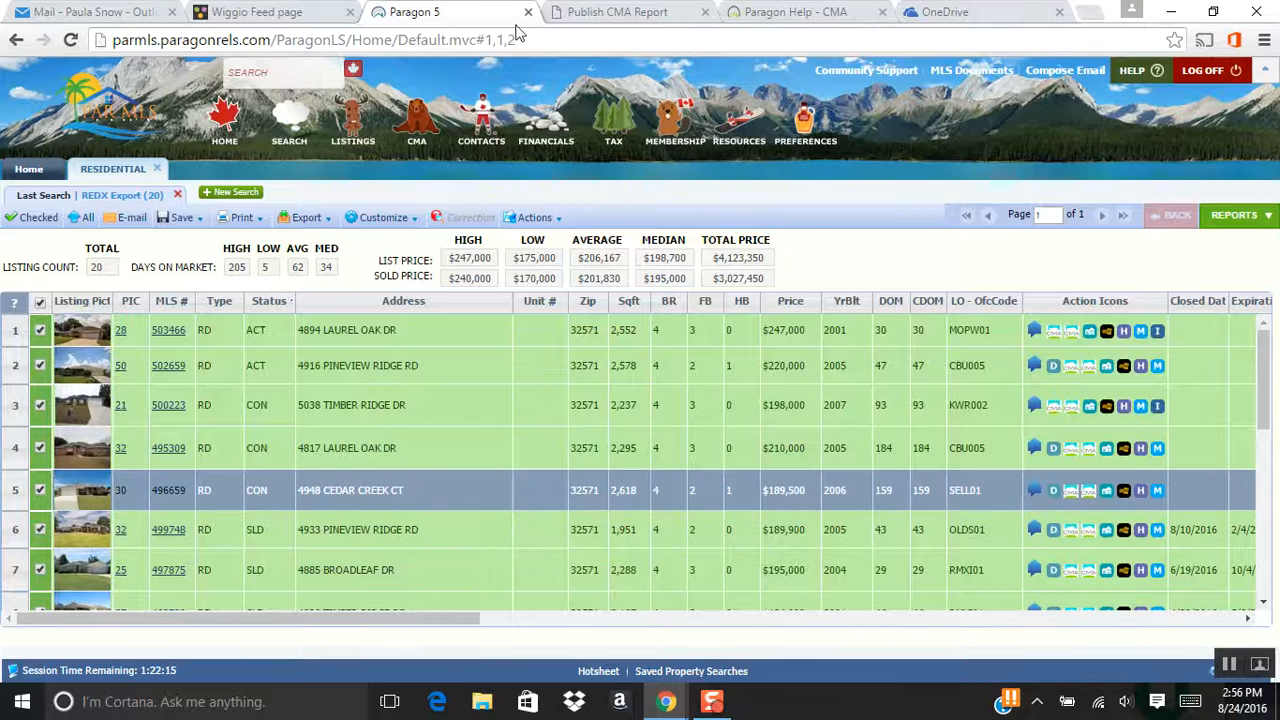
pyautogui.click(612, 12)
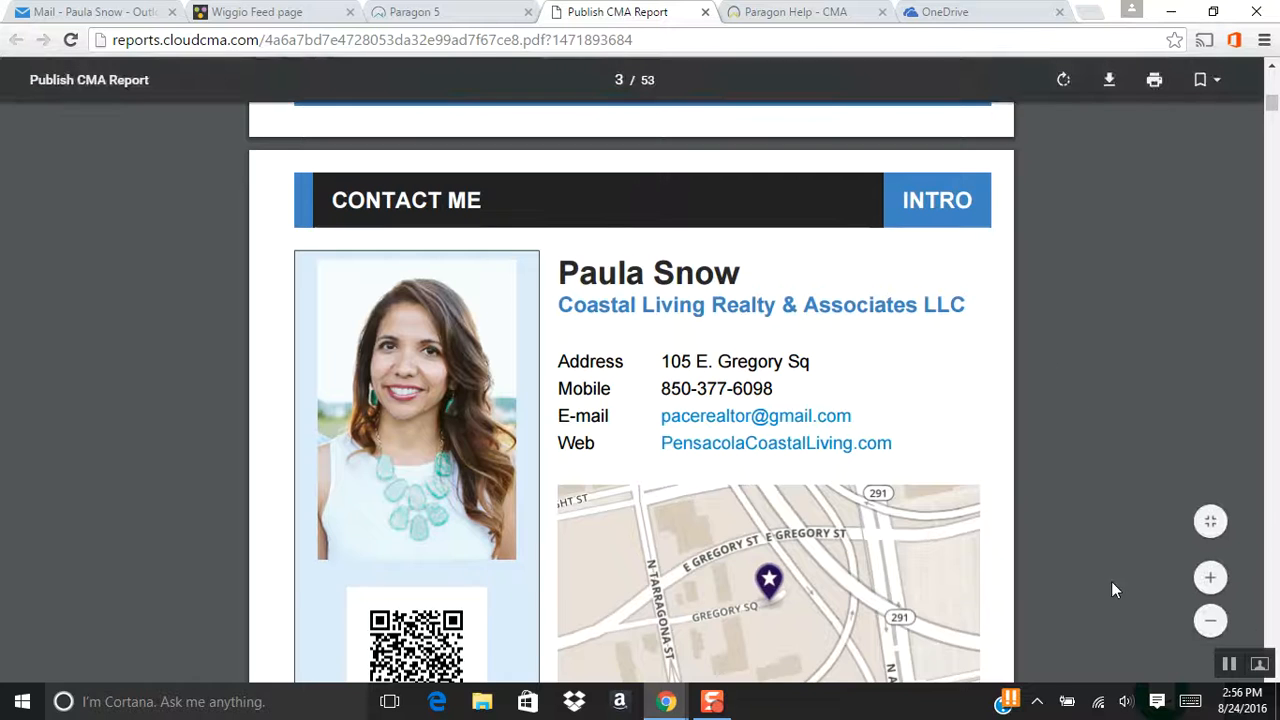